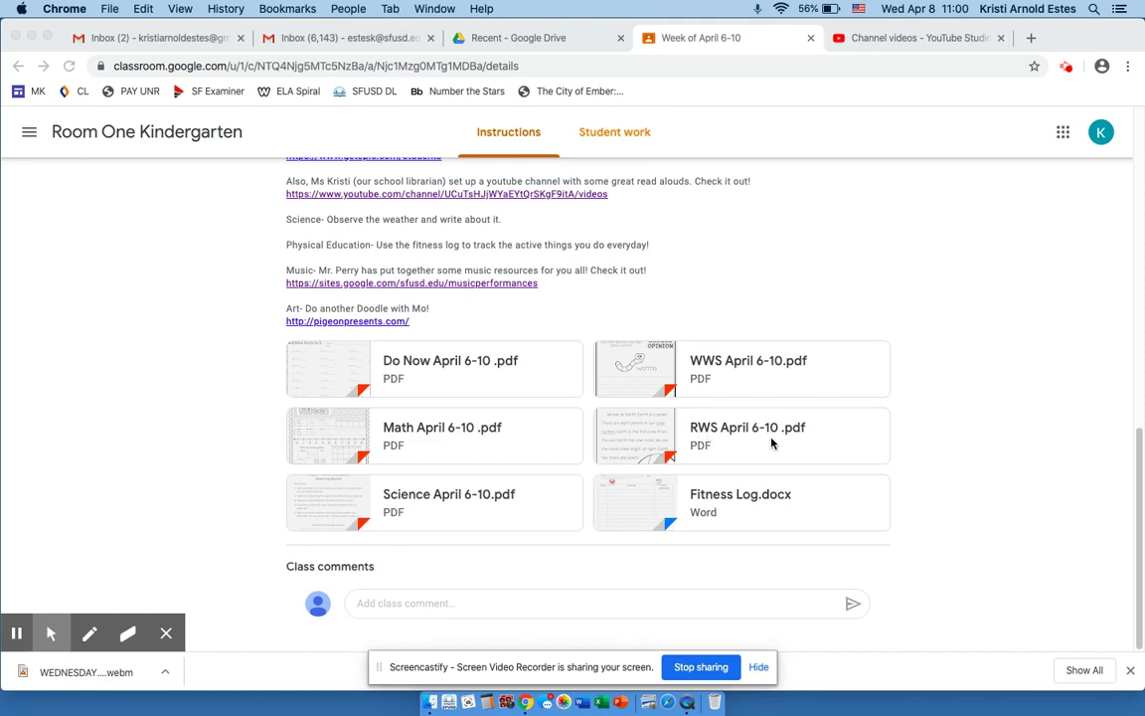
Step: Preview the RWS April 6-10 .pdf attachment from the Week of April 6-10 assignment
click(736, 431)
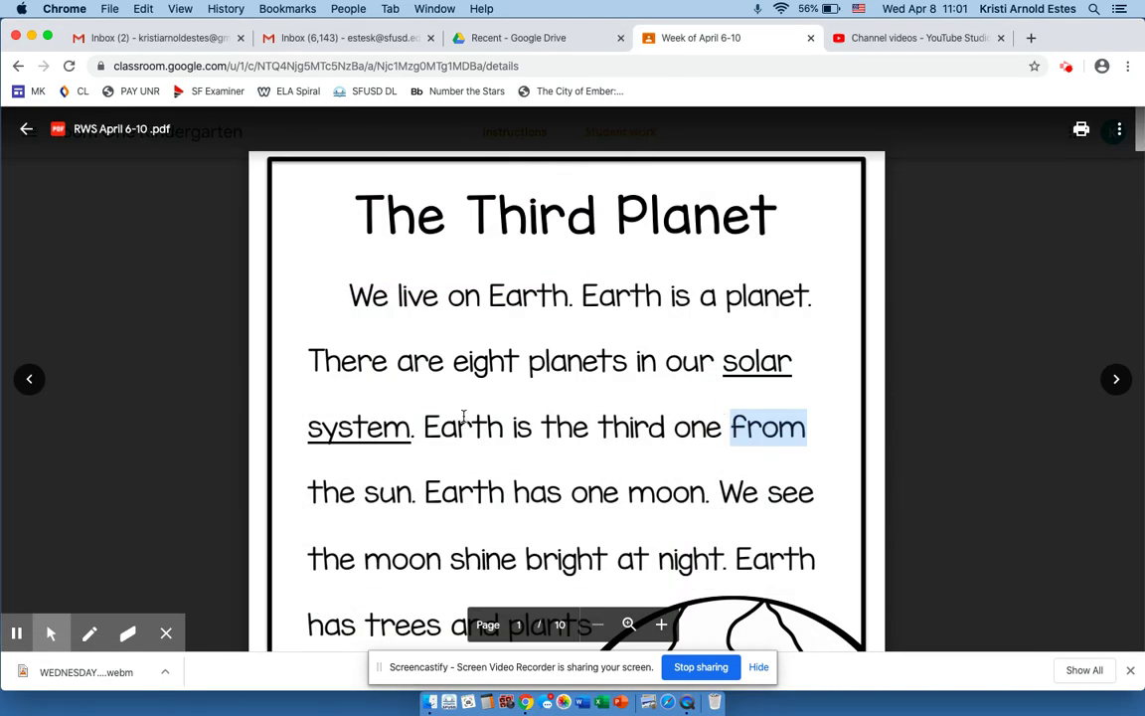
Step: Open the previewed RWS April 6-10 .pdf in a new Google Drive window
click(1120, 135)
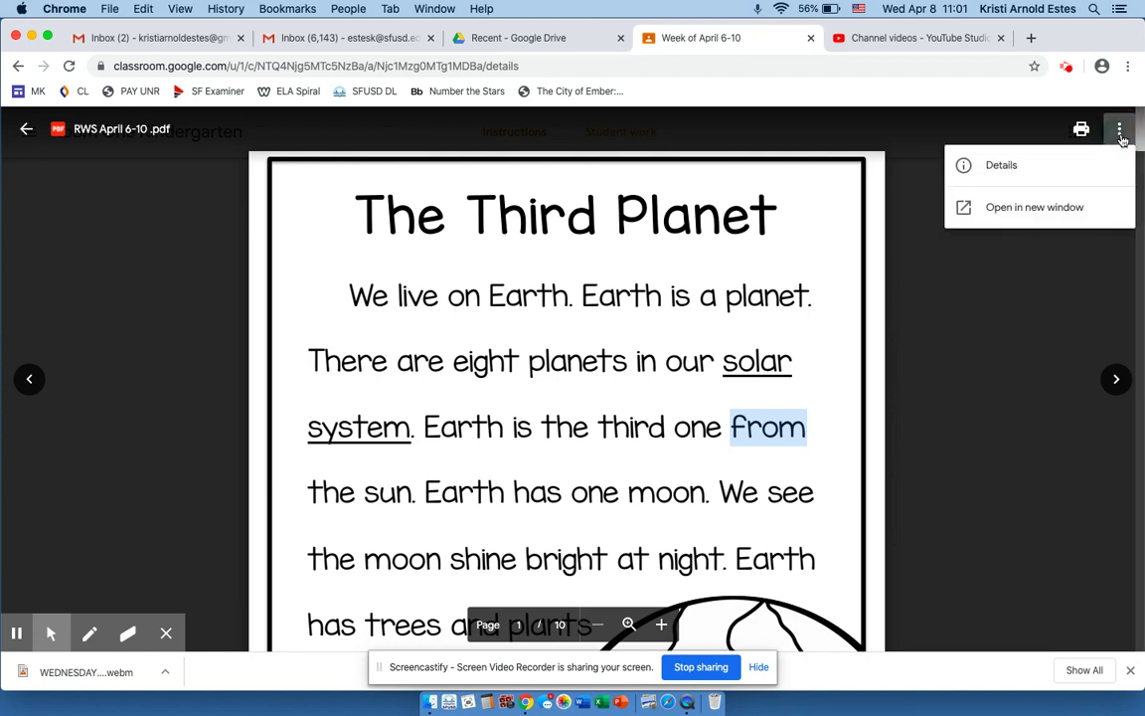
click(1043, 211)
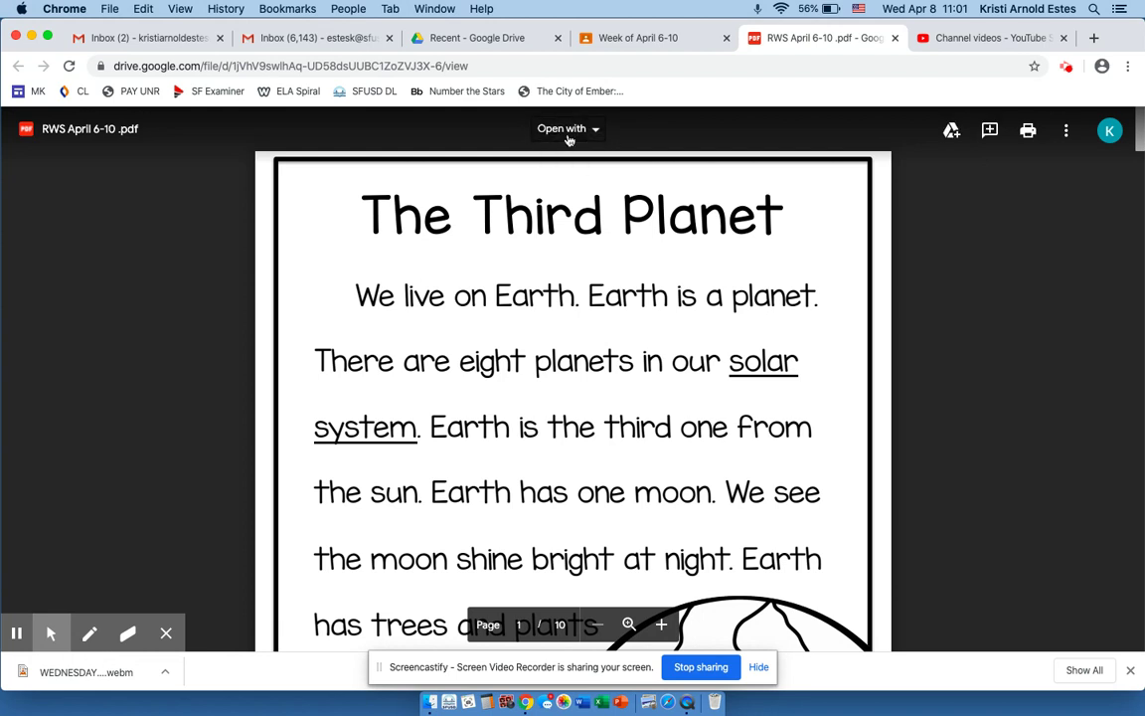
Step: Open the worksheet with DocHub - PDF Sign and Edit from the Drive viewer
click(565, 129)
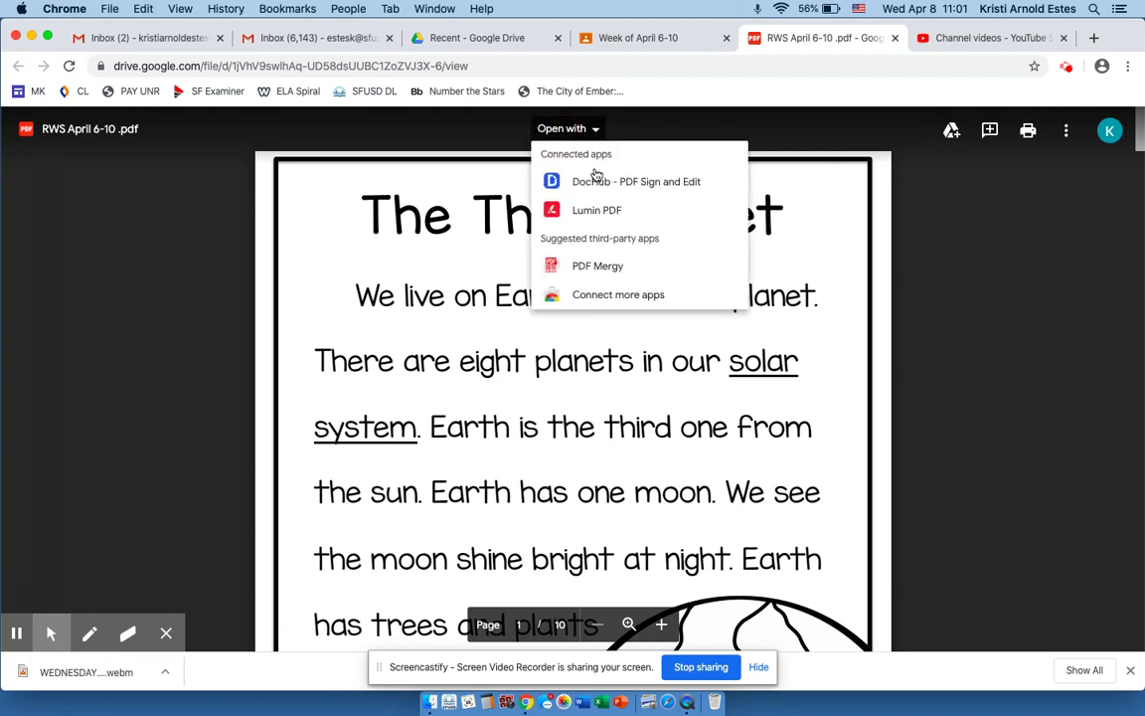
click(673, 185)
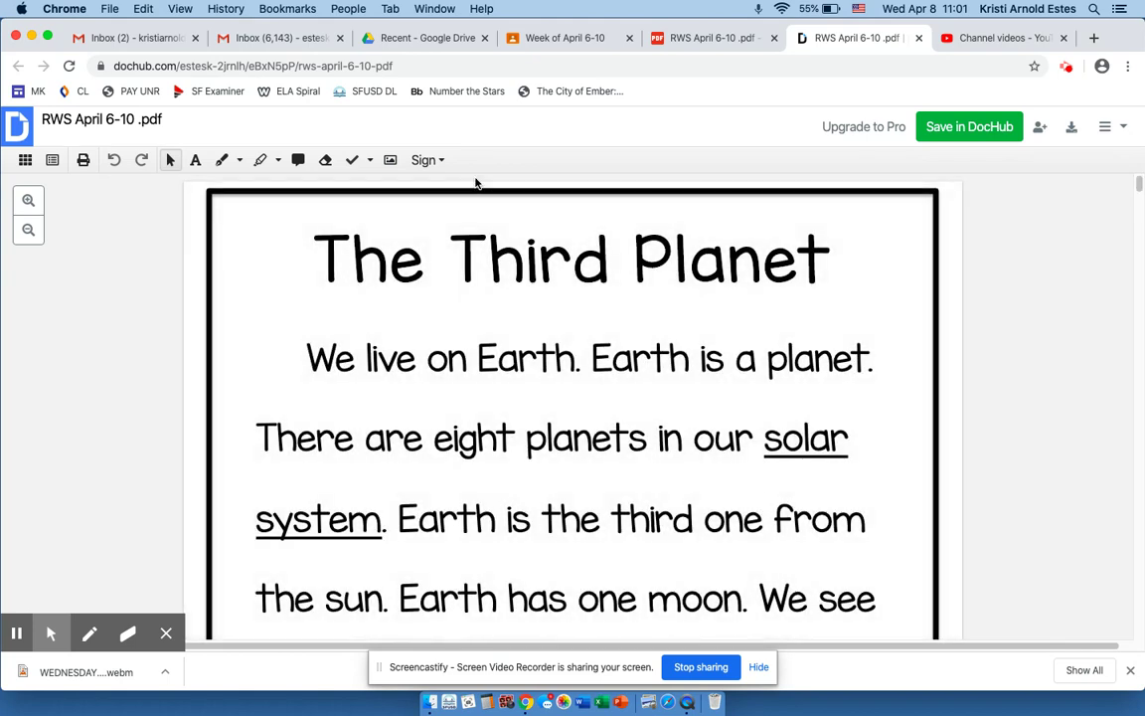
Step: Prefix the document title 'RWS April 6-10 .pdf' with the student's first name and save
click(43, 121)
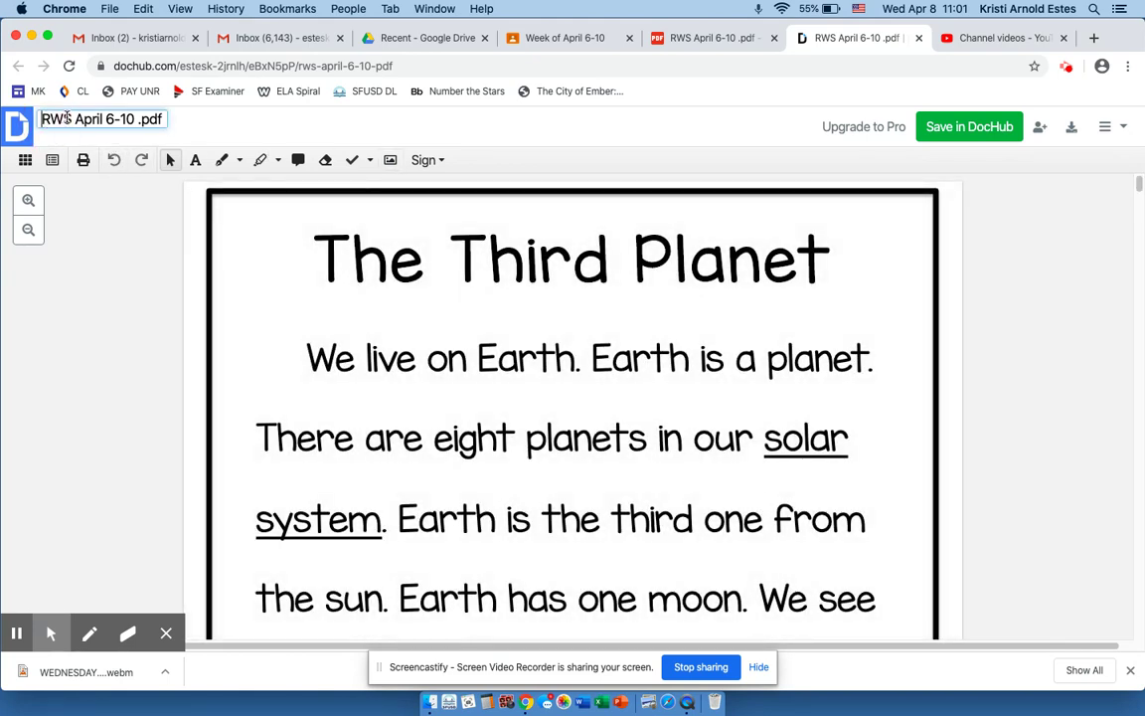
text(Kristi)
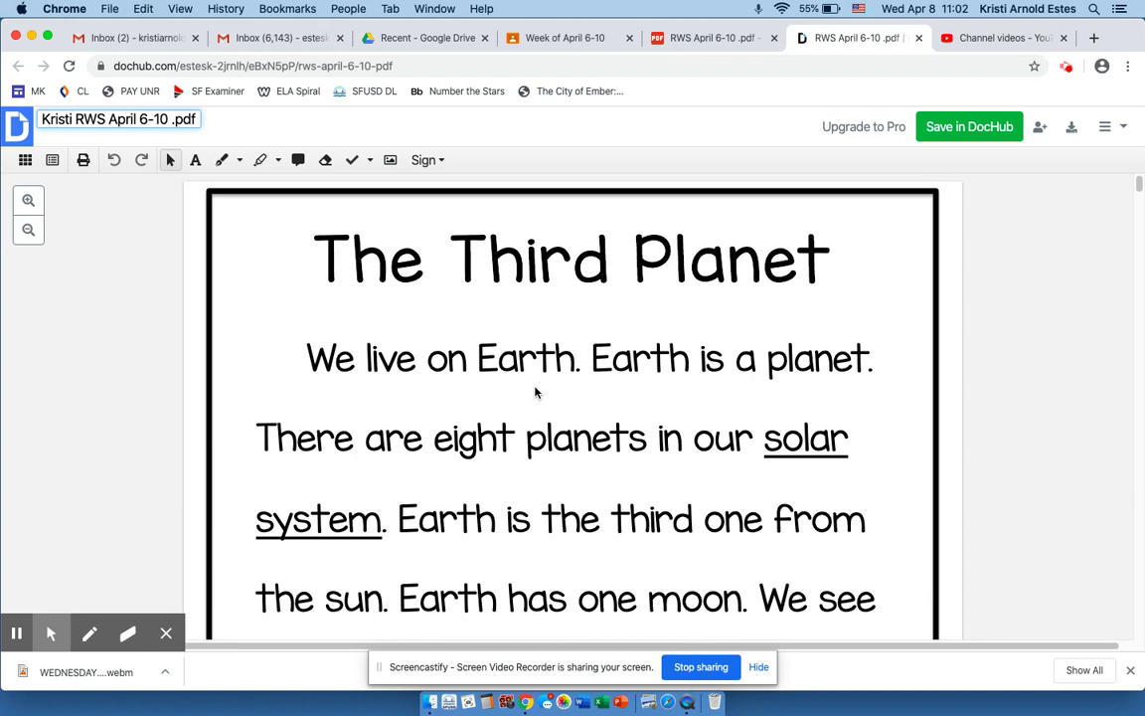
click(1032, 407)
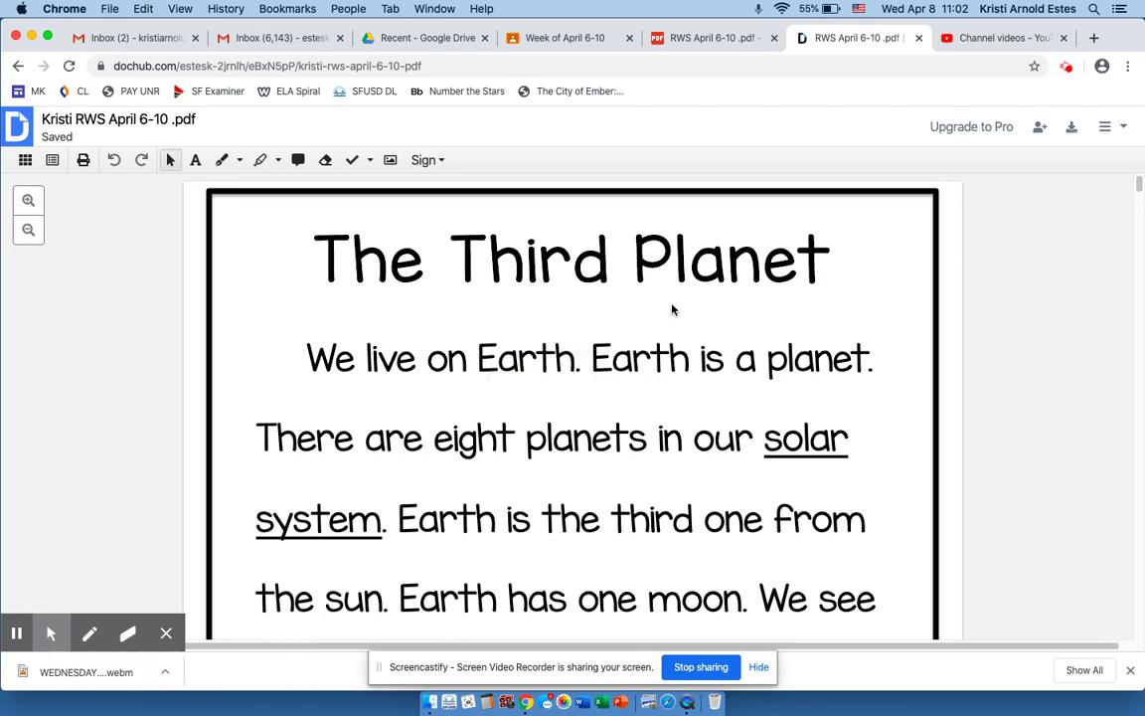
Step: On page 2, highlight answer A 'planet' under question 1 in blue
drag(1139, 188, 1140, 236)
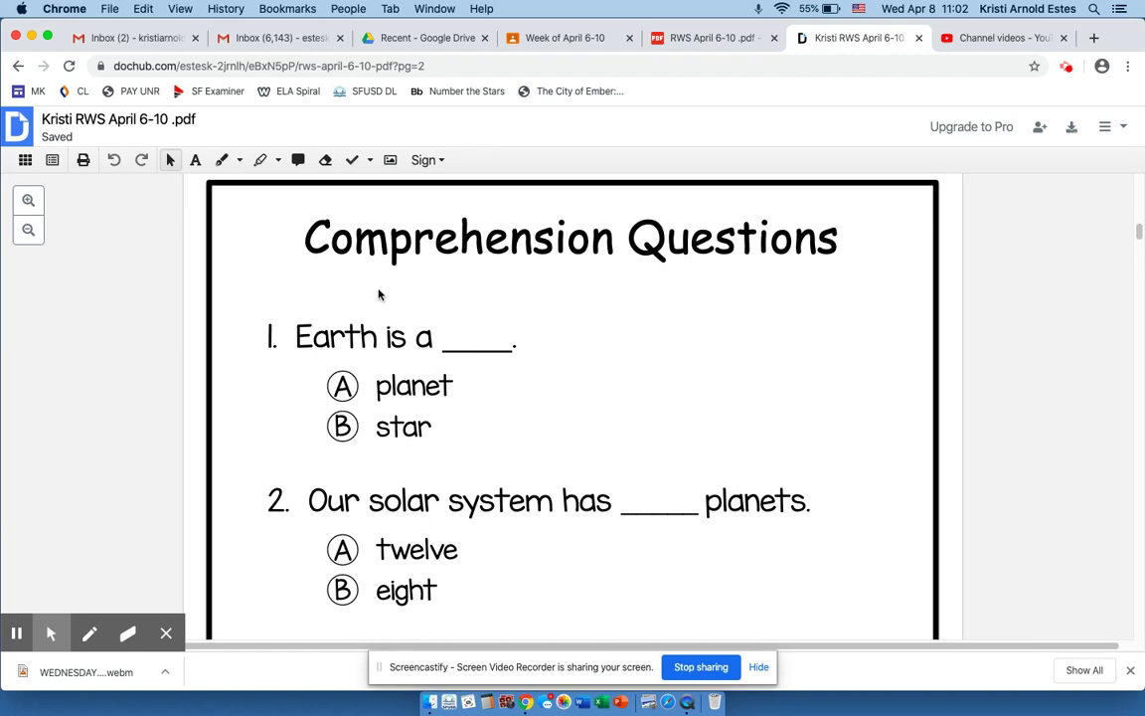
click(197, 165)
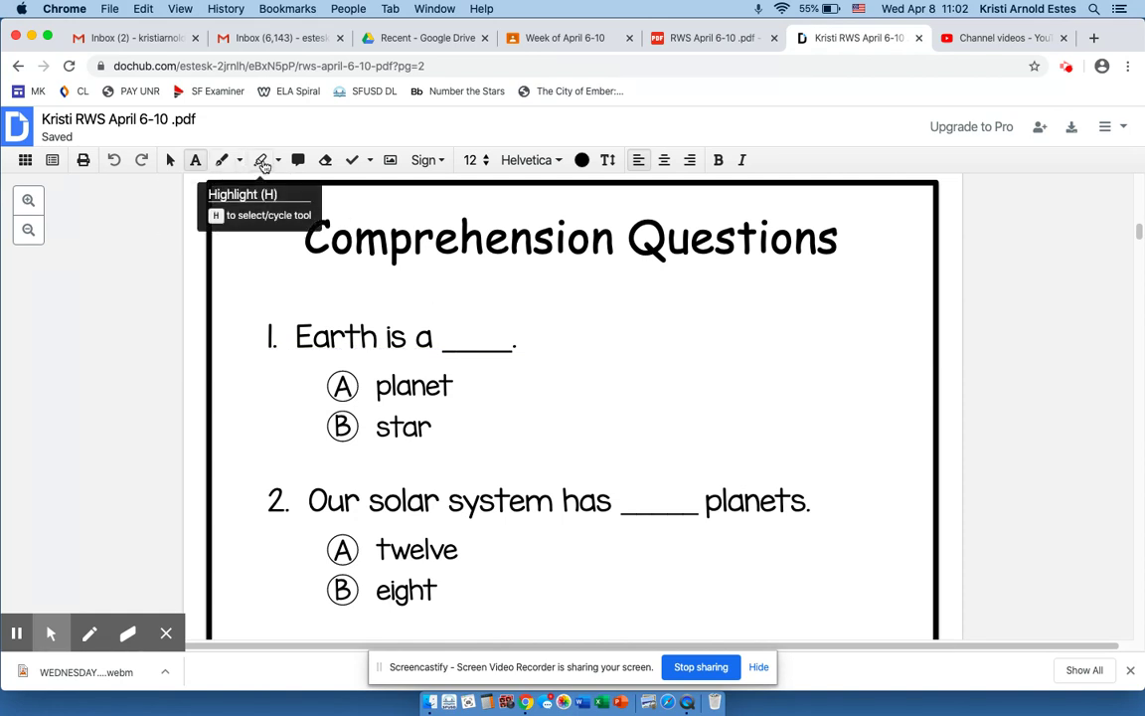
click(262, 164)
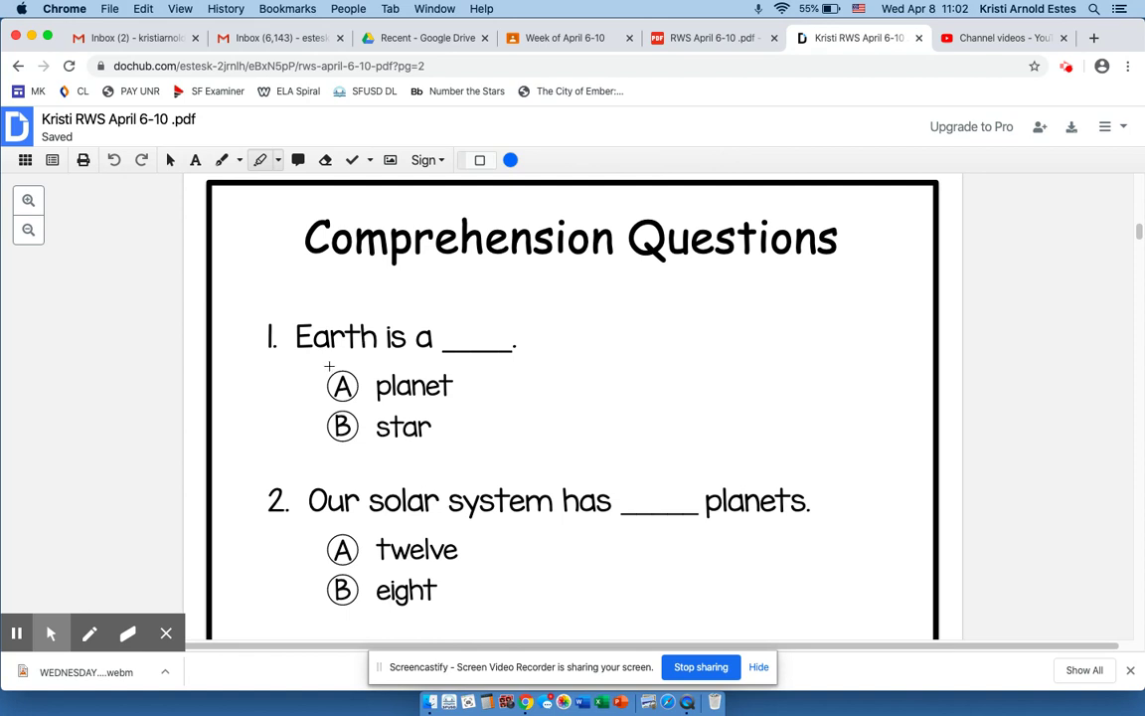
mouse_move(326, 368)
mouse_down()
mouse_move(363, 384)
mouse_move(453, 384)
mouse_move(465, 407)
mouse_up()
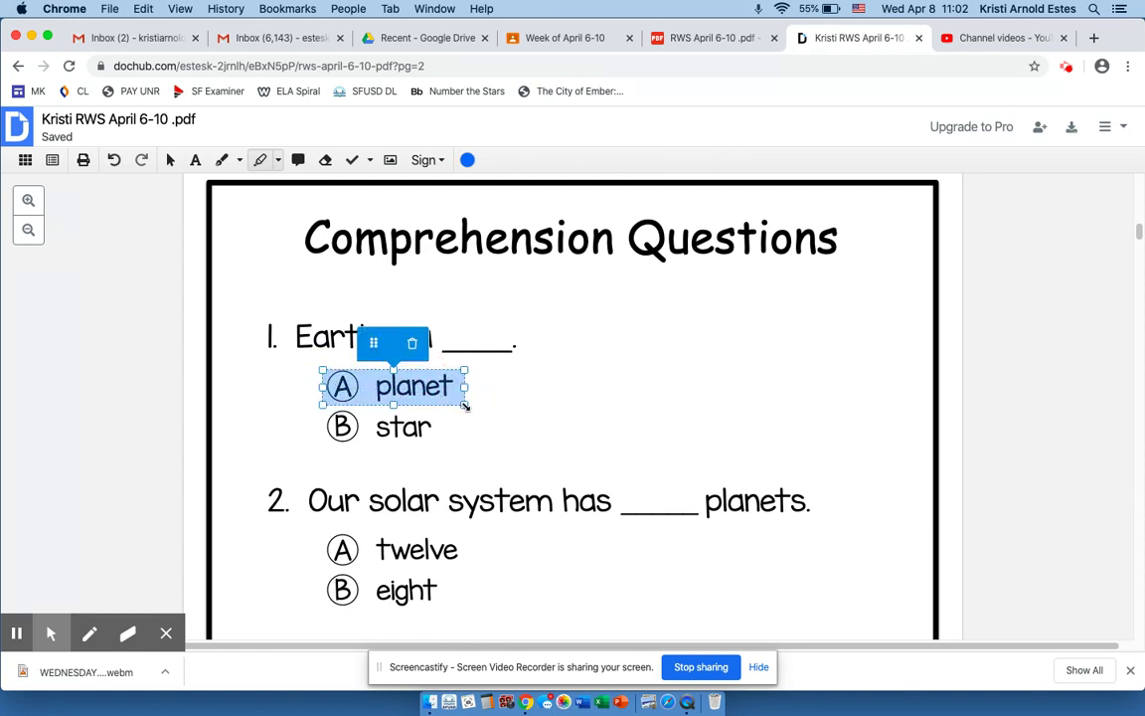
click(468, 160)
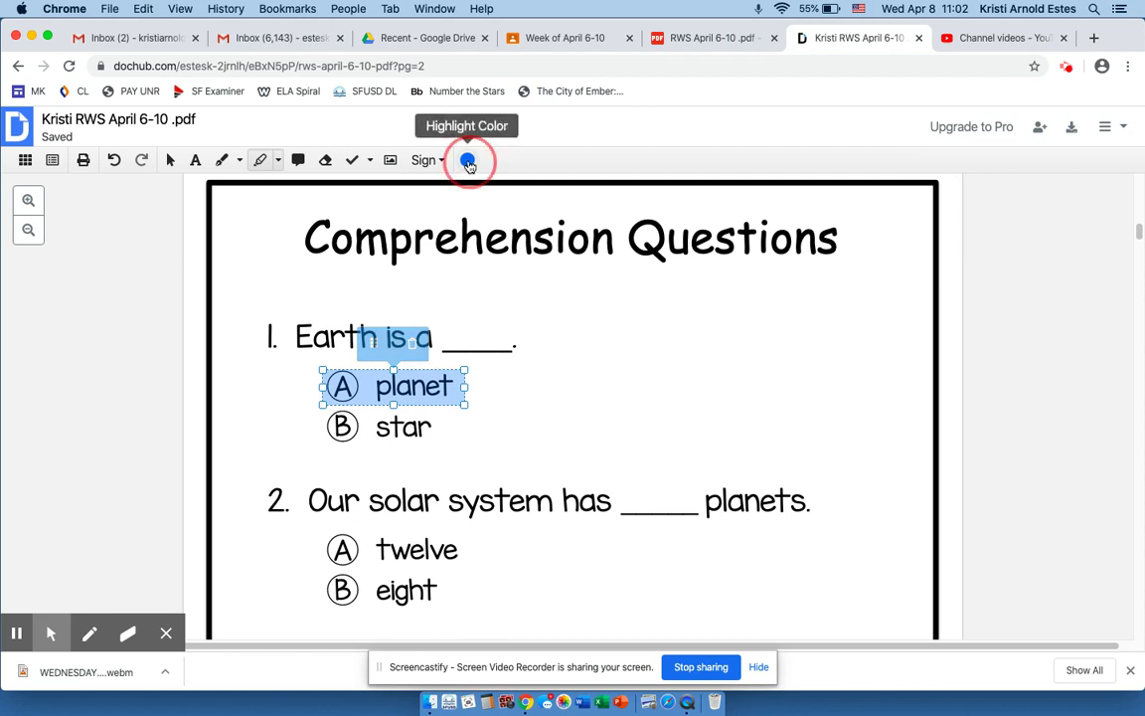
click(525, 161)
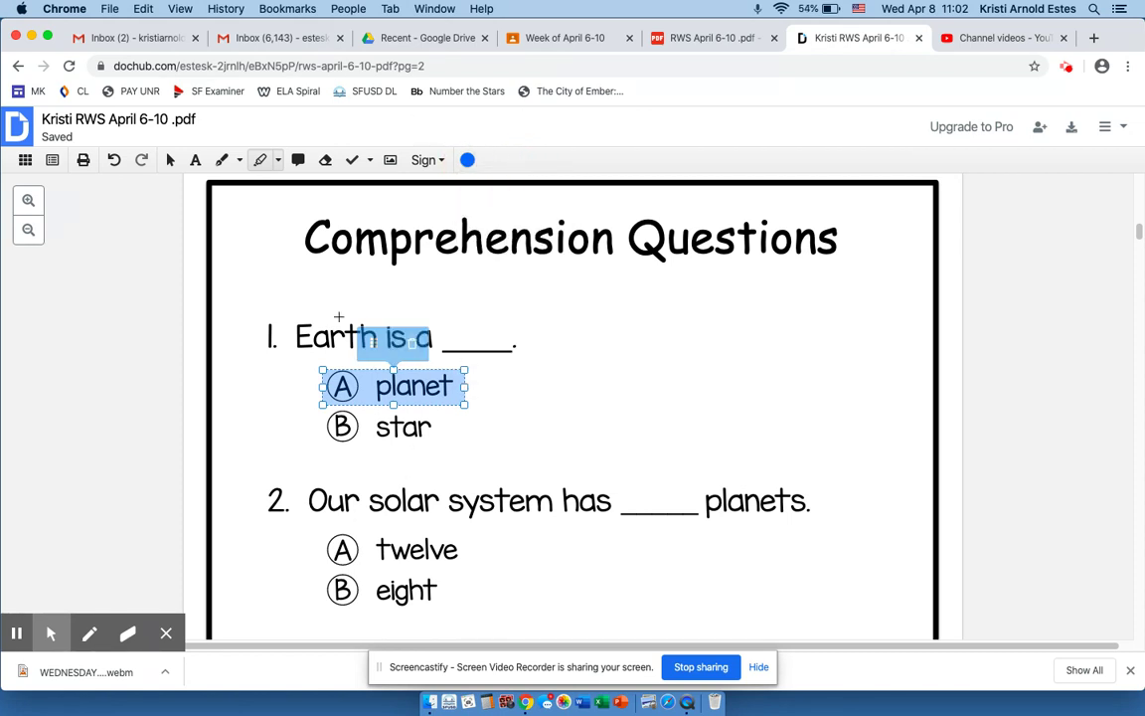
Step: Highlight answer B 'eight' under question 2 and recolour it red
click(261, 160)
drag(319, 571, 454, 611)
click(467, 160)
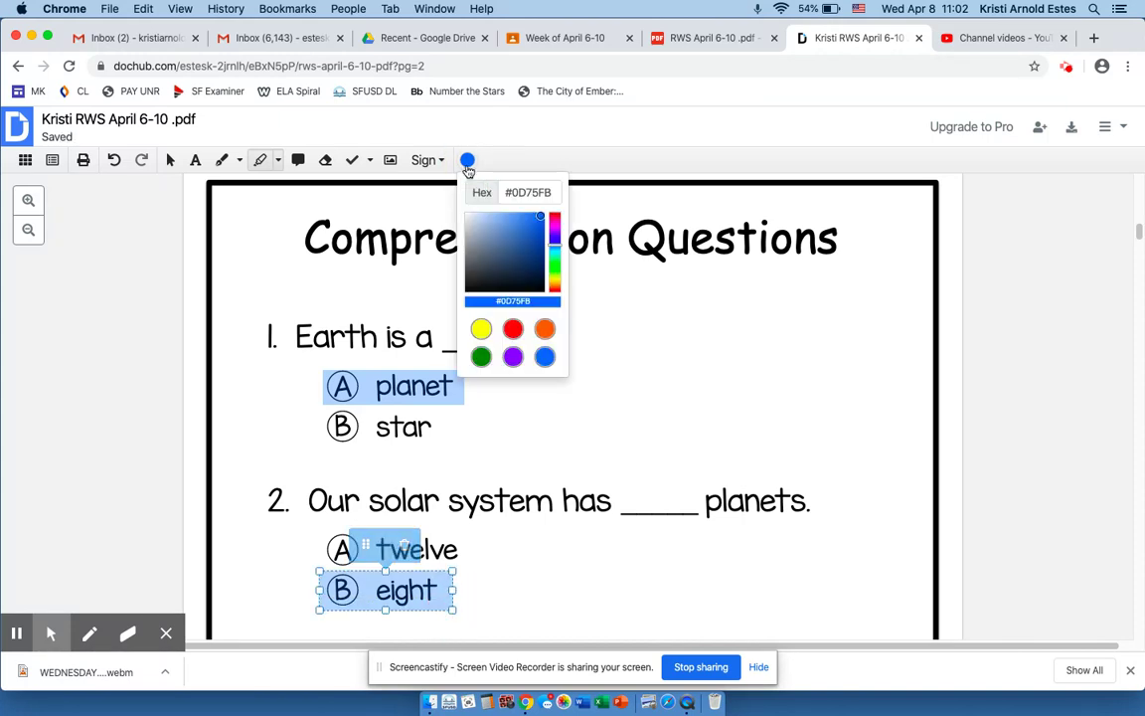
click(515, 332)
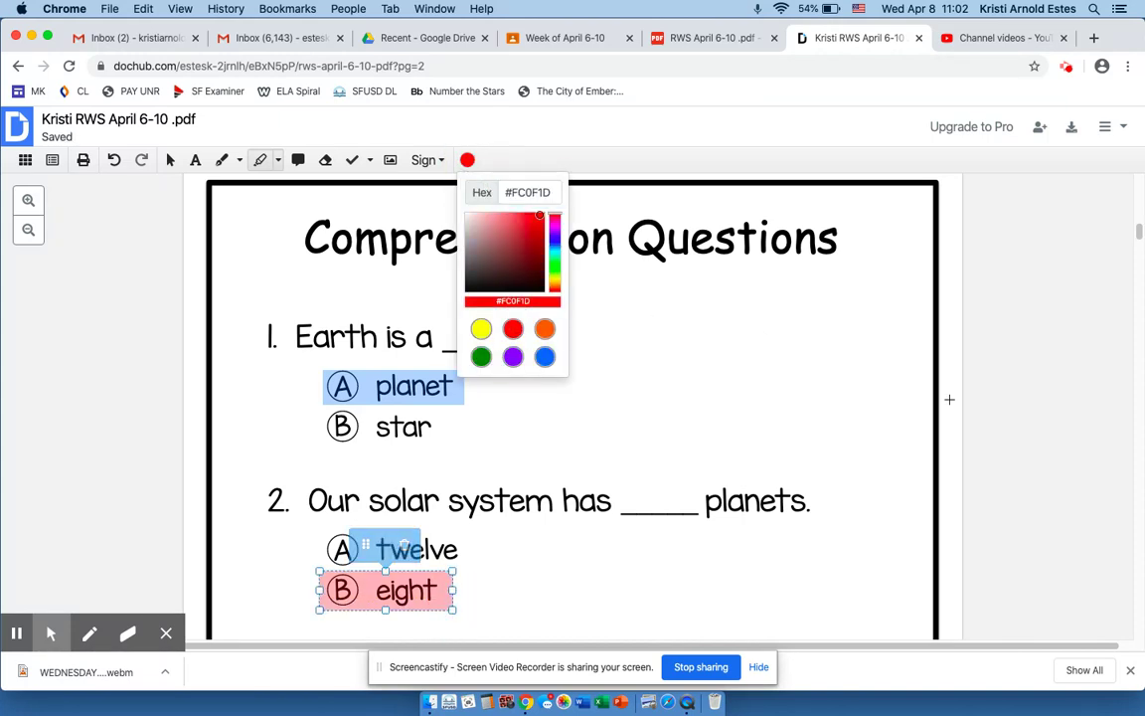
click(262, 162)
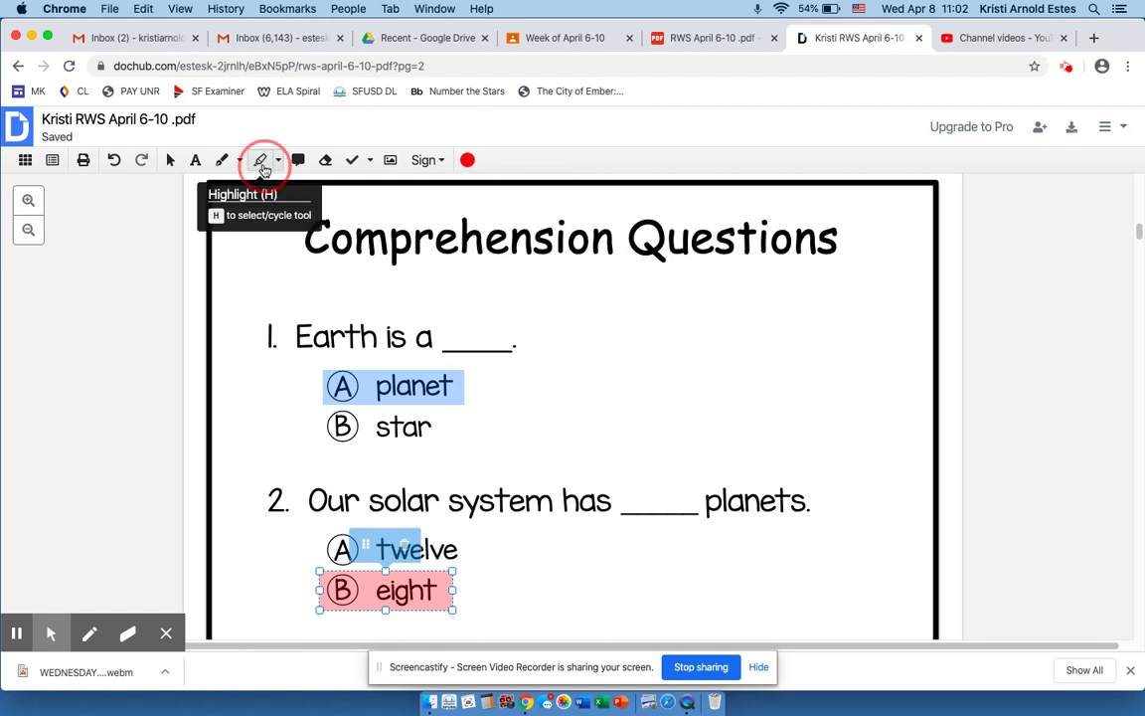
drag(1138, 232, 1139, 265)
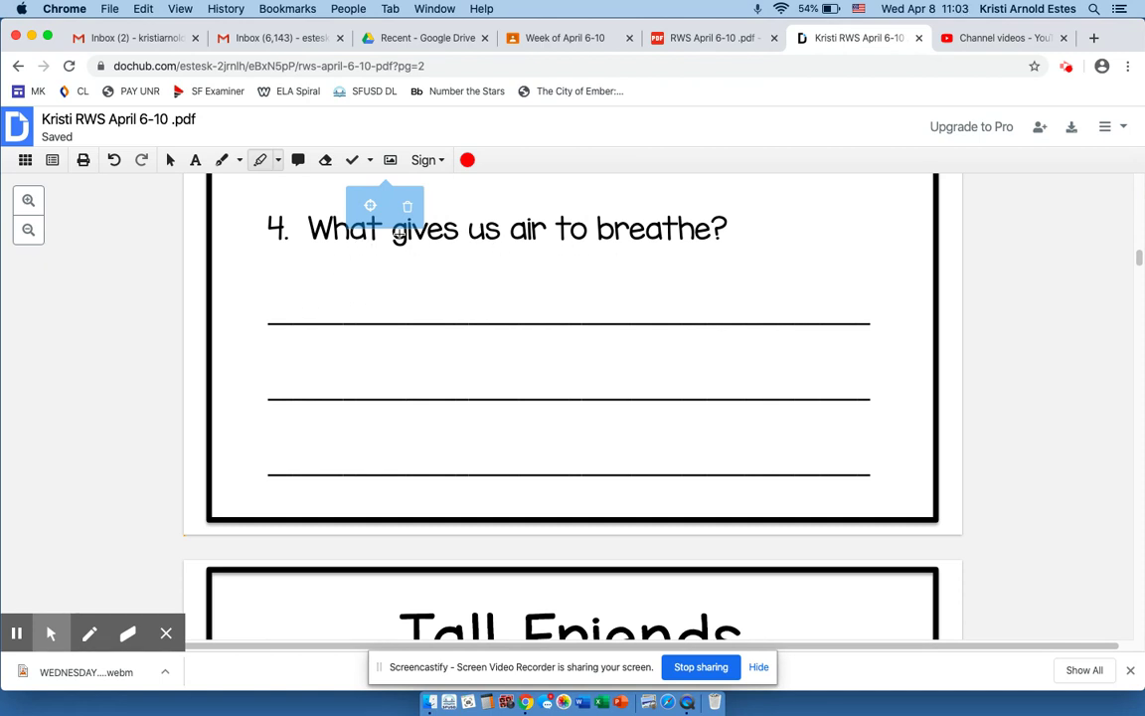
Step: Type 'The earth provides oxygen which allows us to breathe.' on question 4's answer line, fixing typos
click(203, 167)
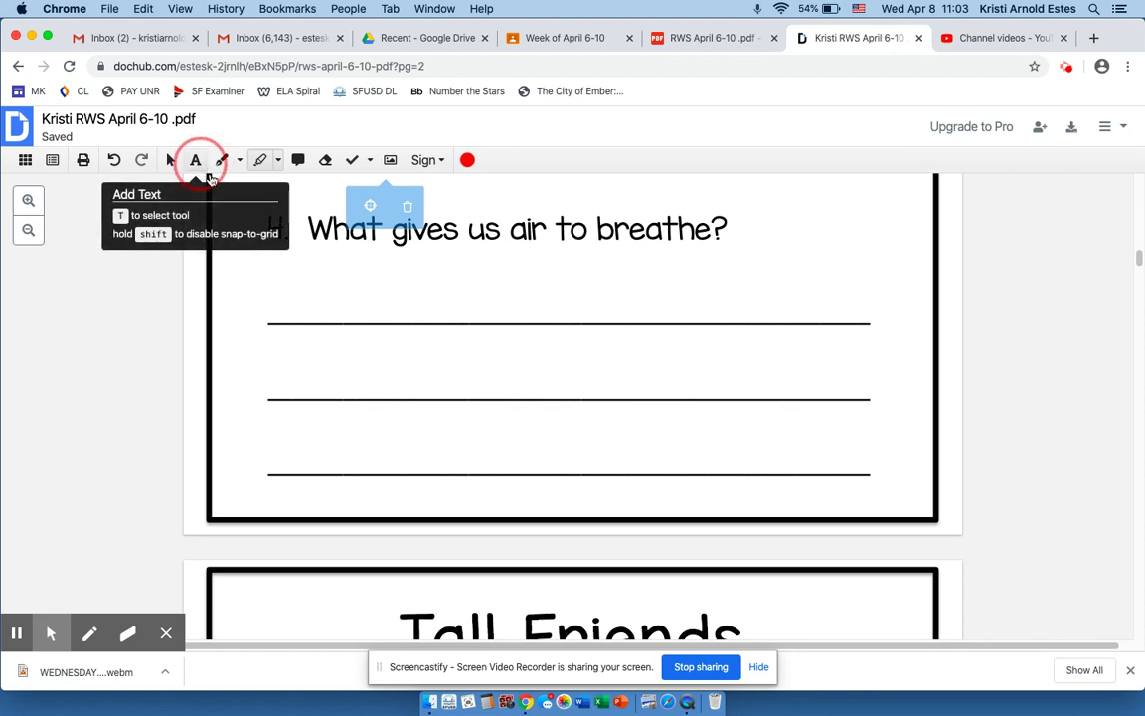
click(277, 308)
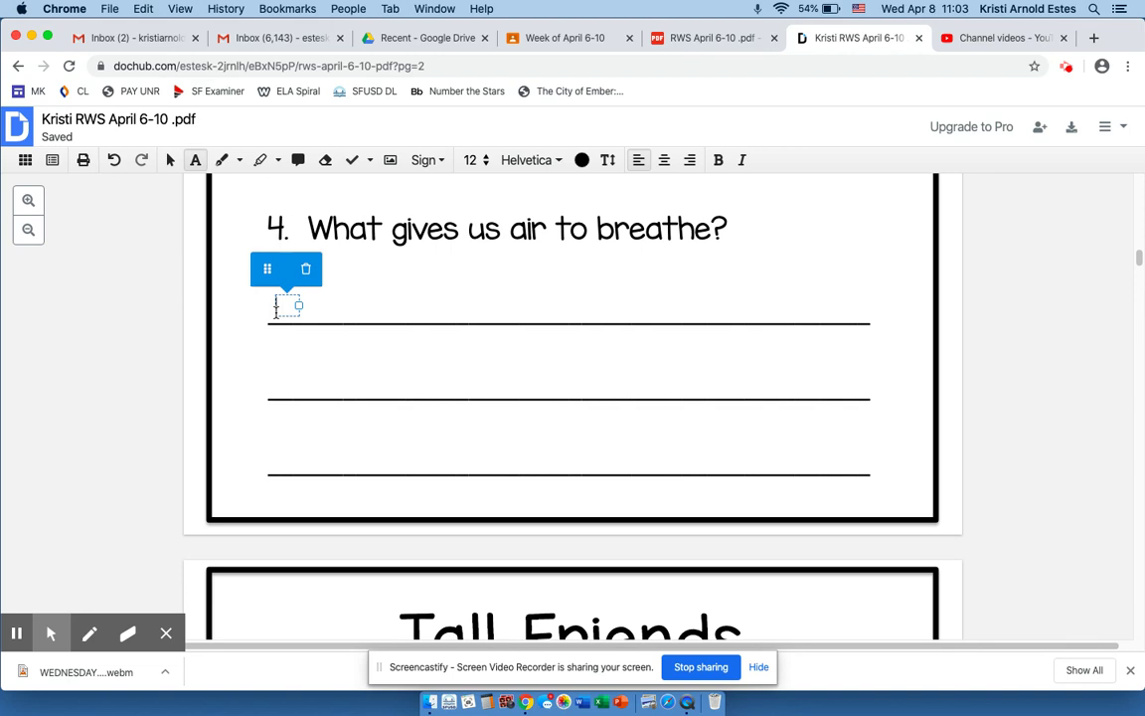
text(The ea)
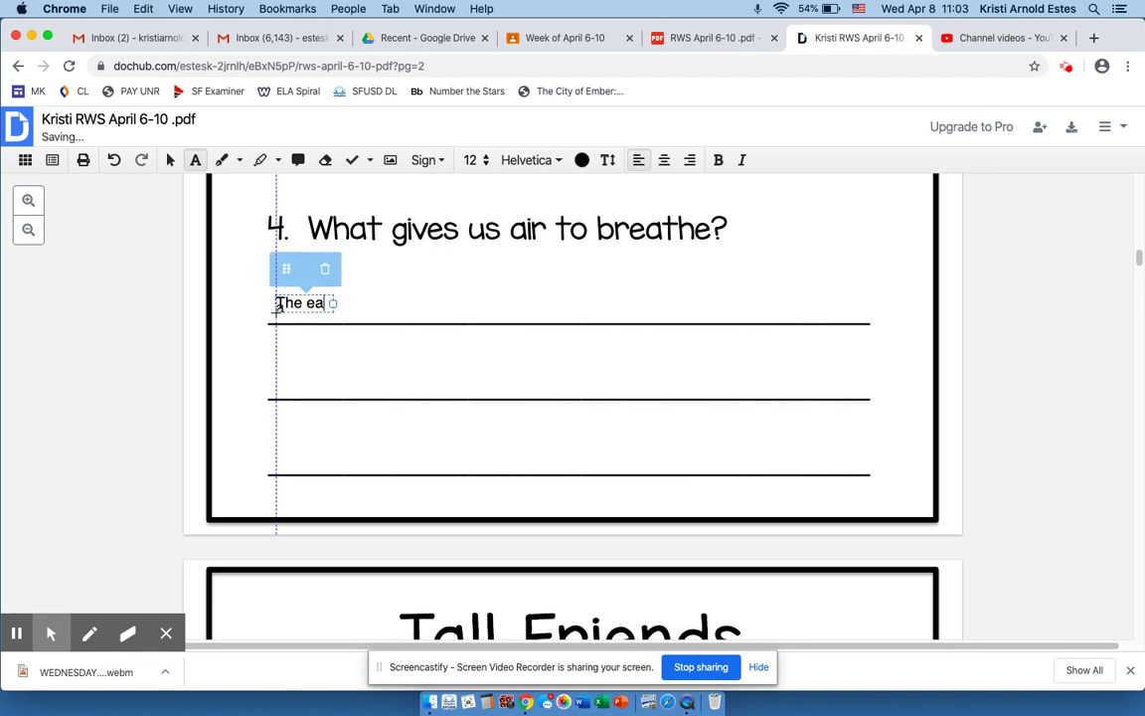
text(th pro)
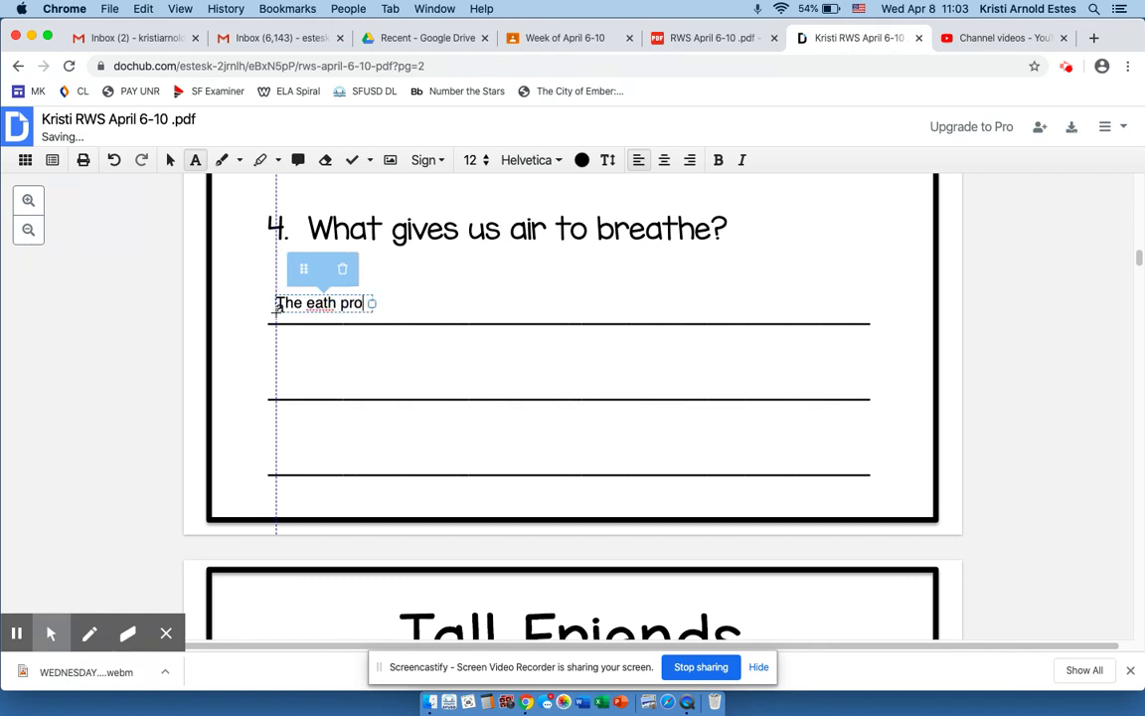
text(vides oxygen t)
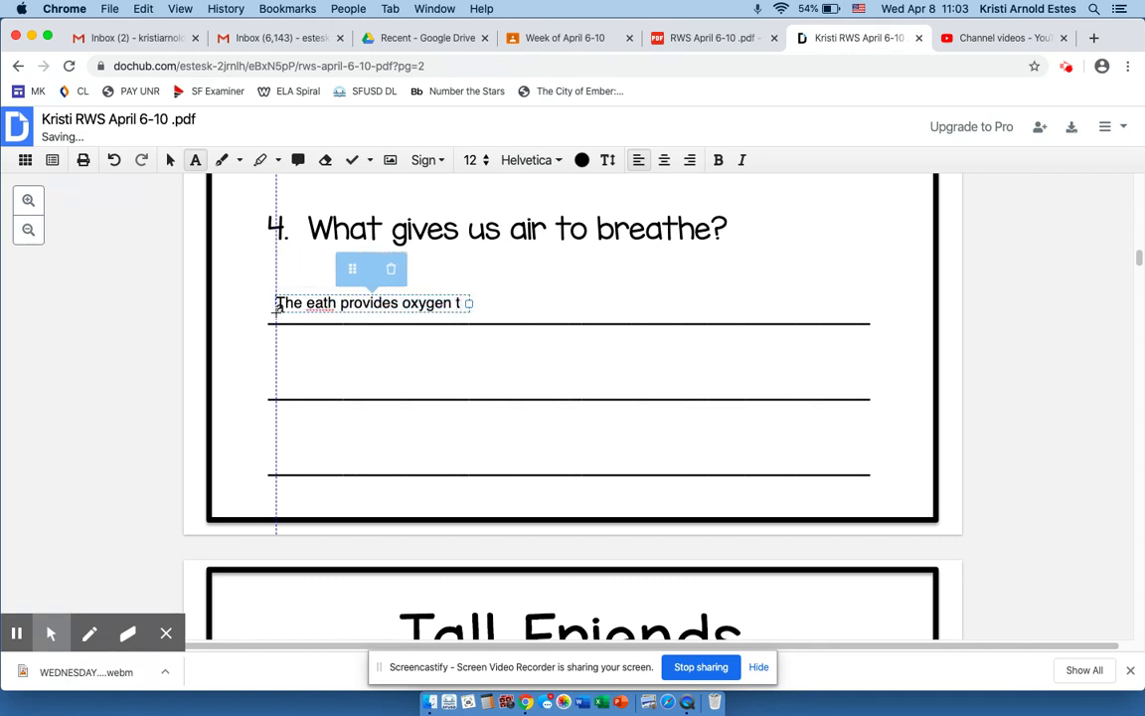
key(BackSpace)
text(which allows u)
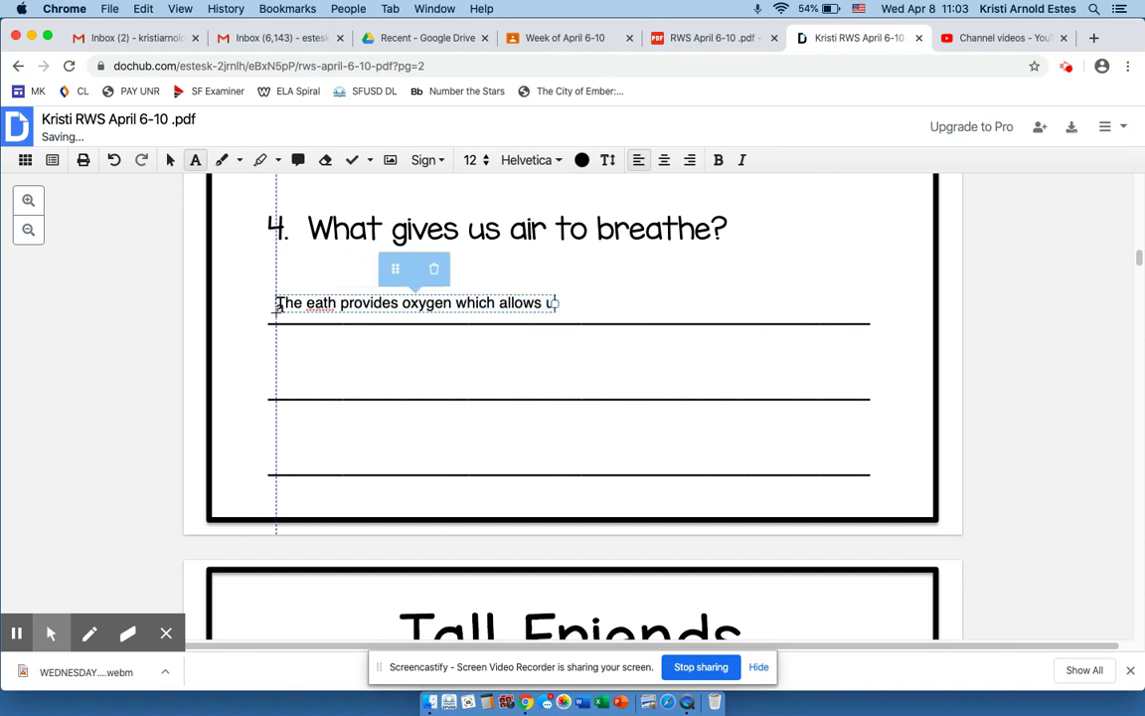
text(s to breather)
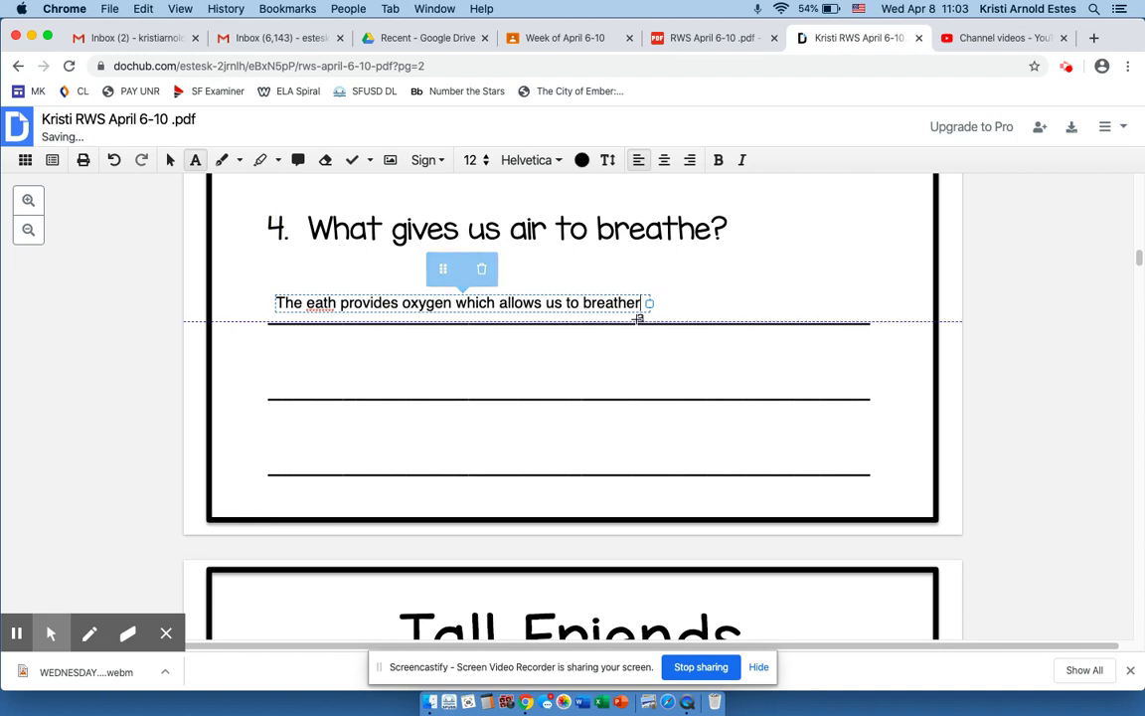
key(BackSpace)
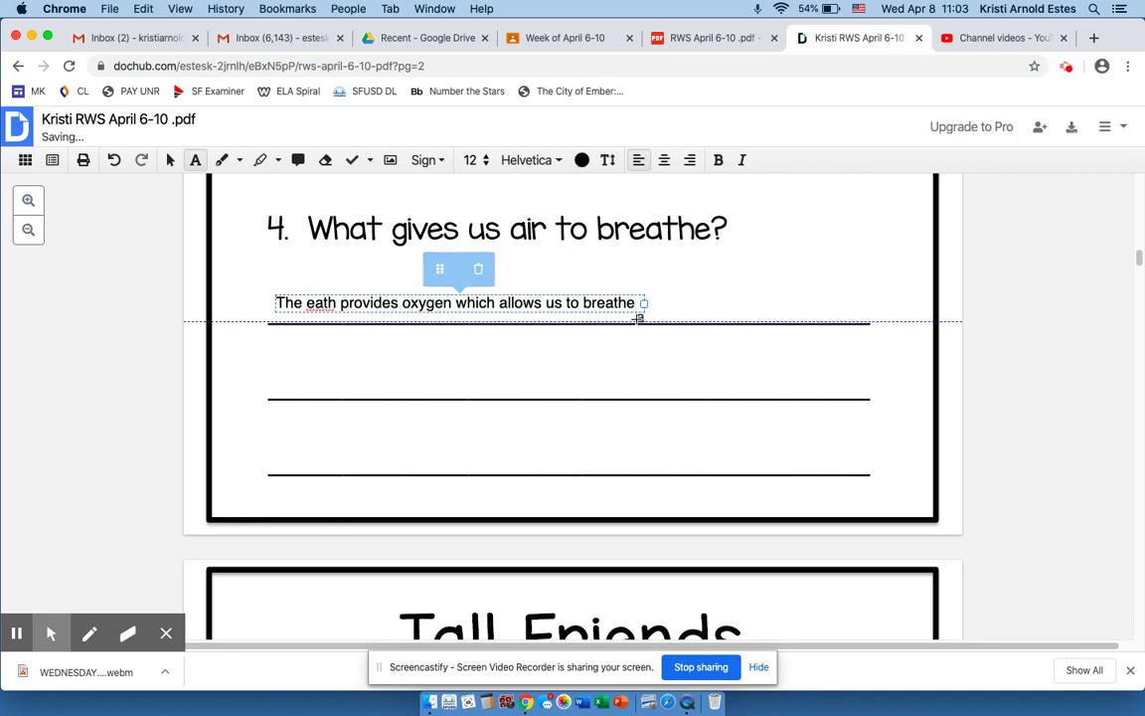
text(.)
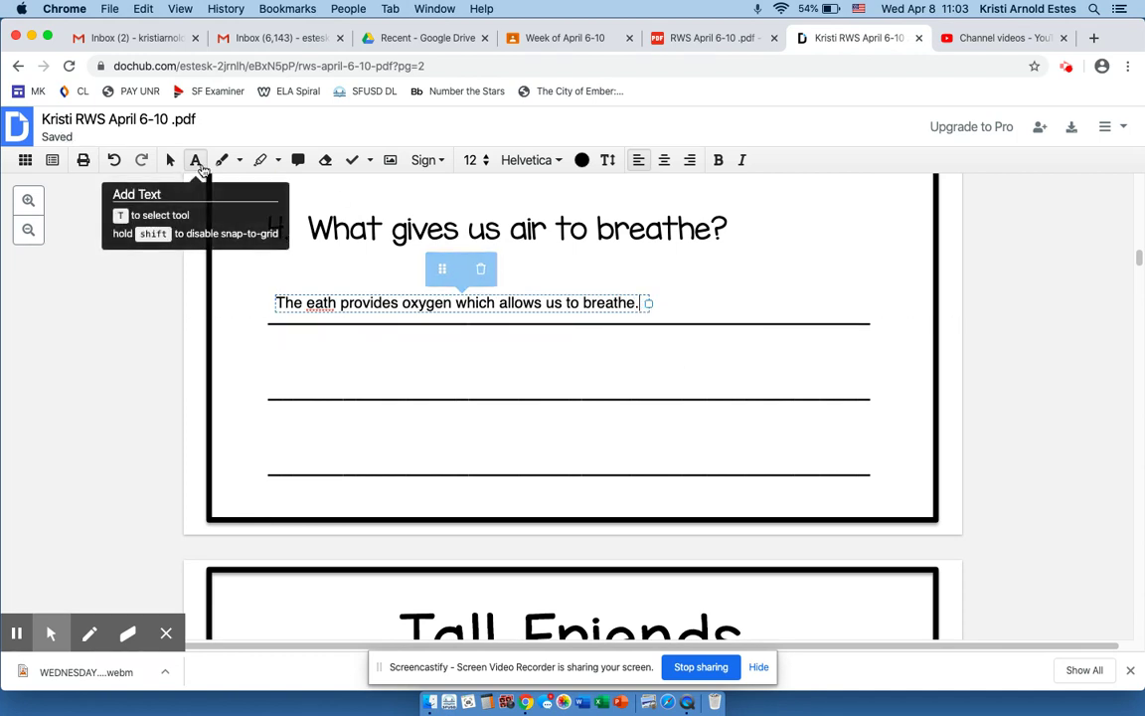
click(324, 304)
text(r)
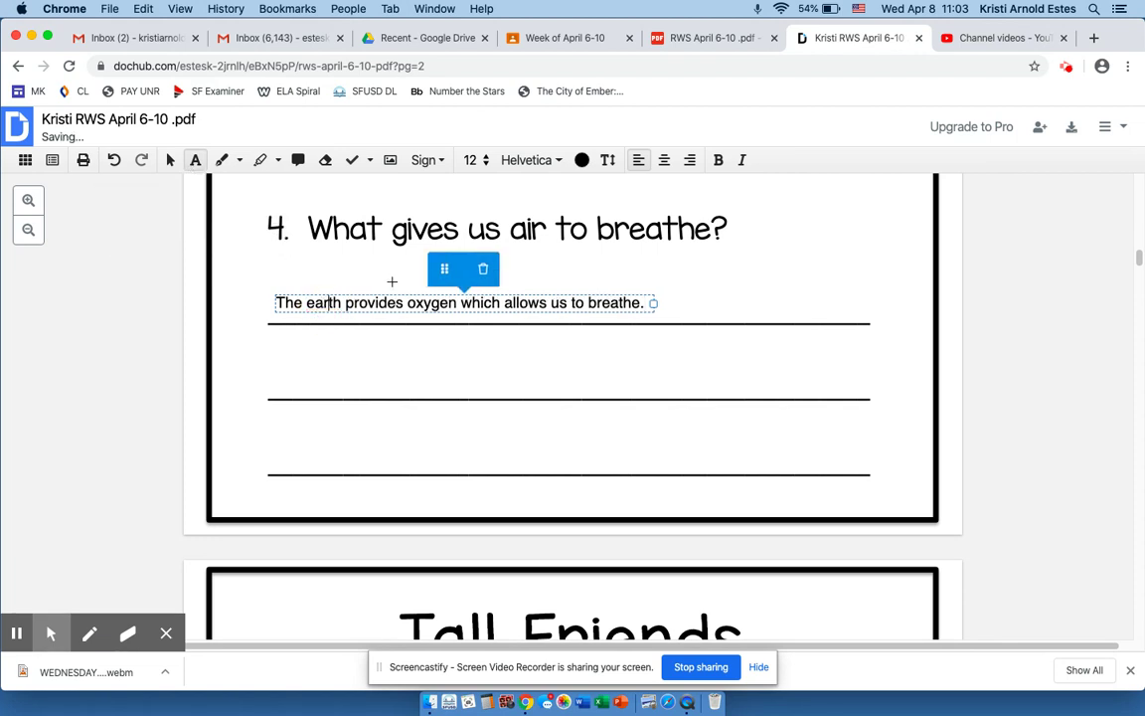
click(475, 160)
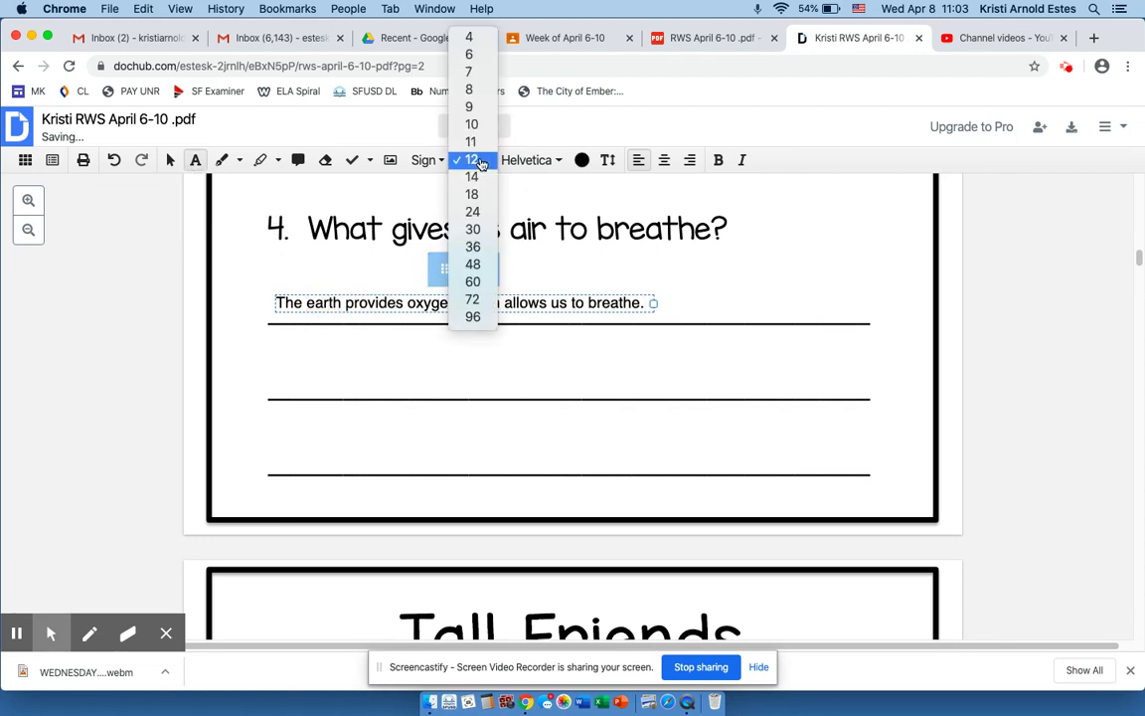
Step: Resize the question 4 answer text to 18 after trying 24, keeping the colour black
click(473, 212)
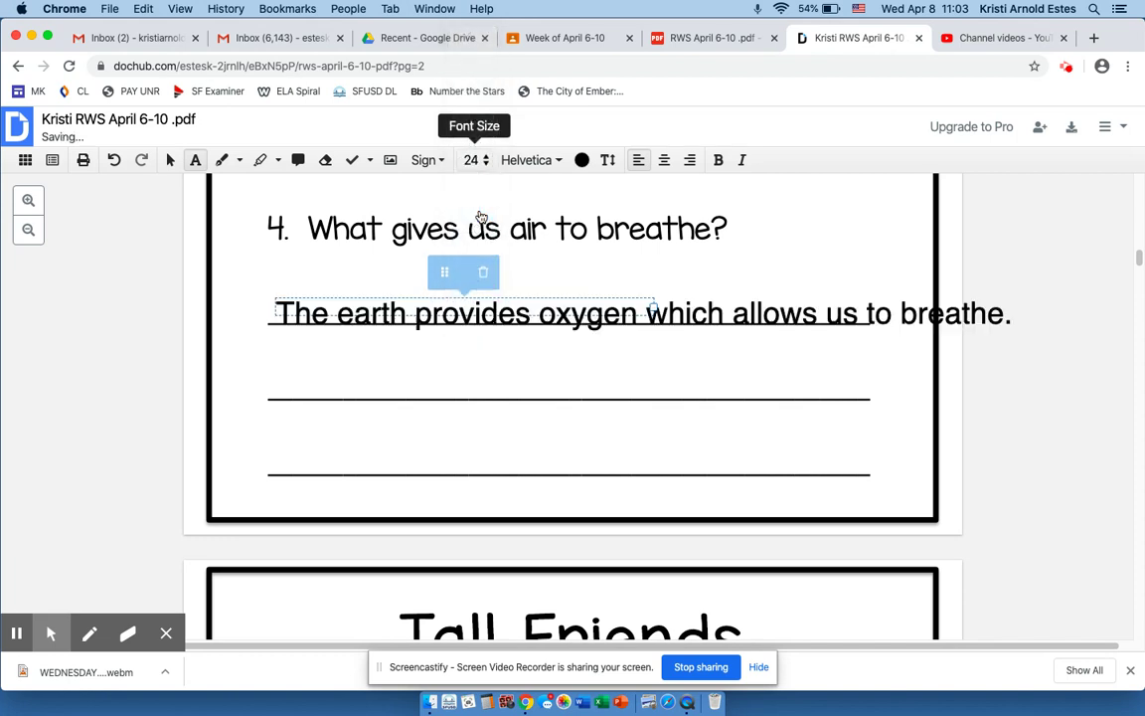
click(479, 161)
click(483, 145)
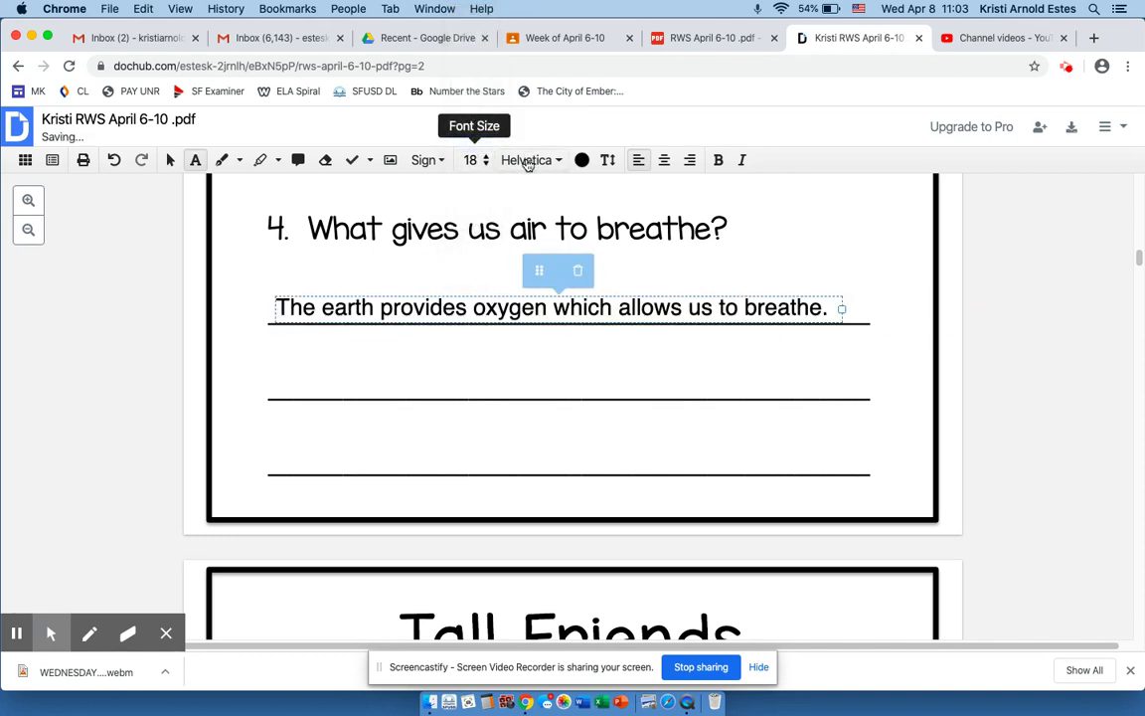
click(527, 162)
click(582, 160)
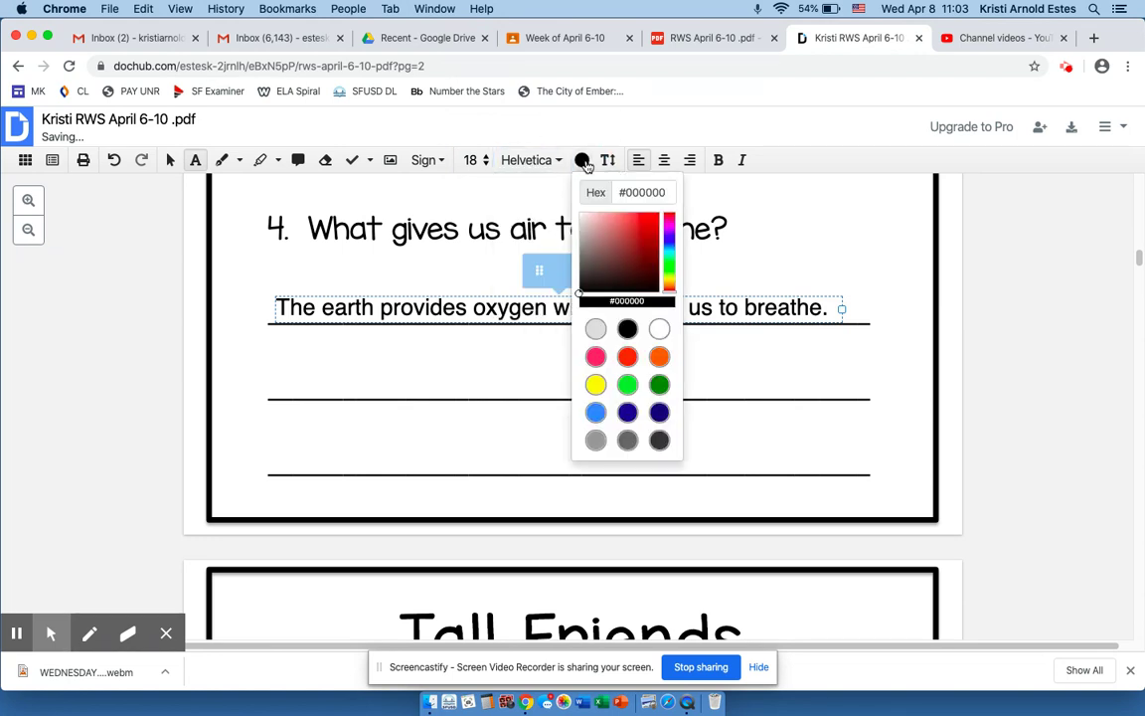
click(563, 320)
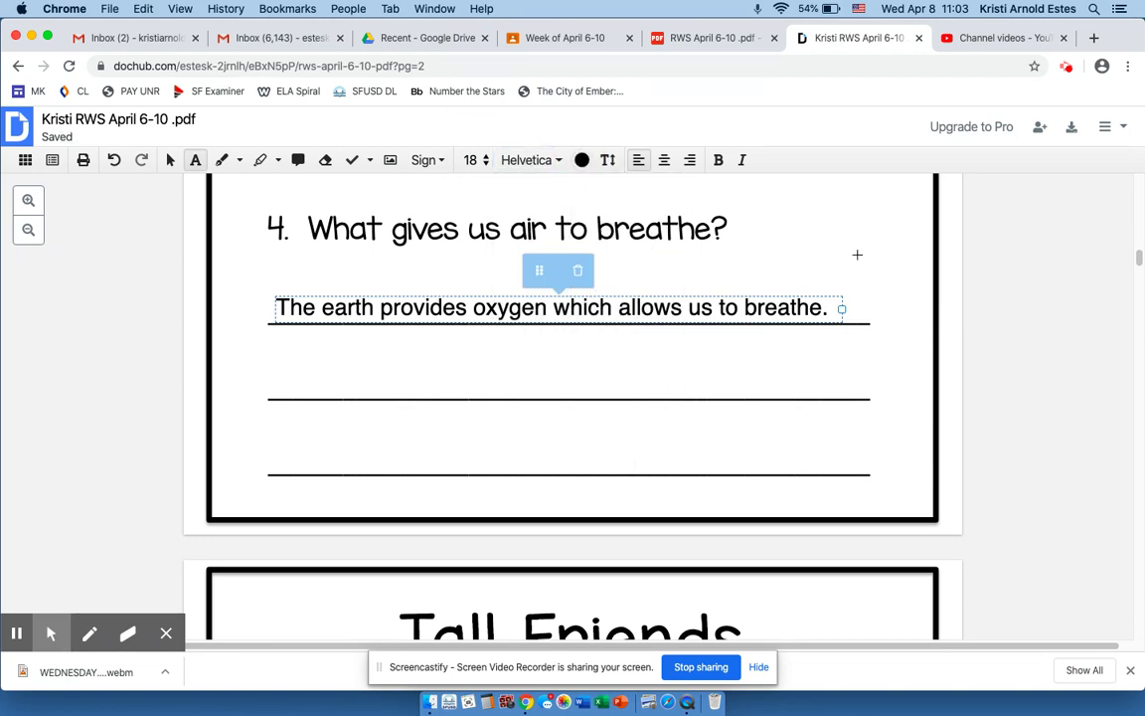
drag(1139, 258, 1141, 325)
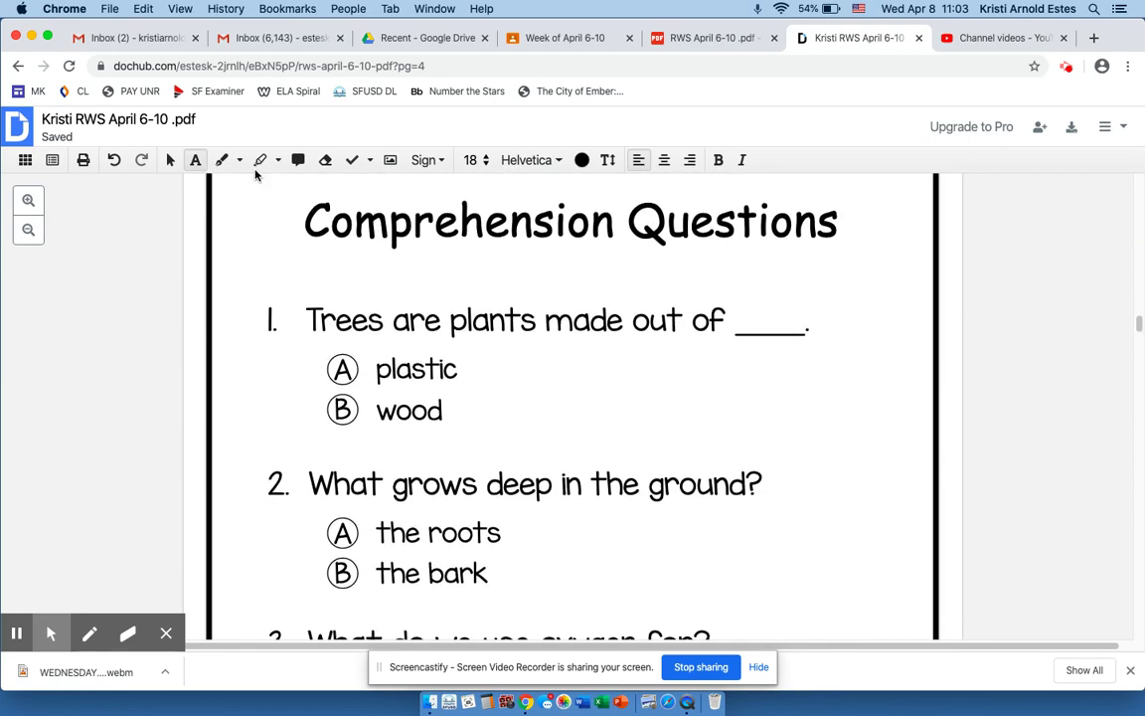
Step: Select the Highlight tool and scroll back up to page 1, 'The Third Planet'
click(260, 162)
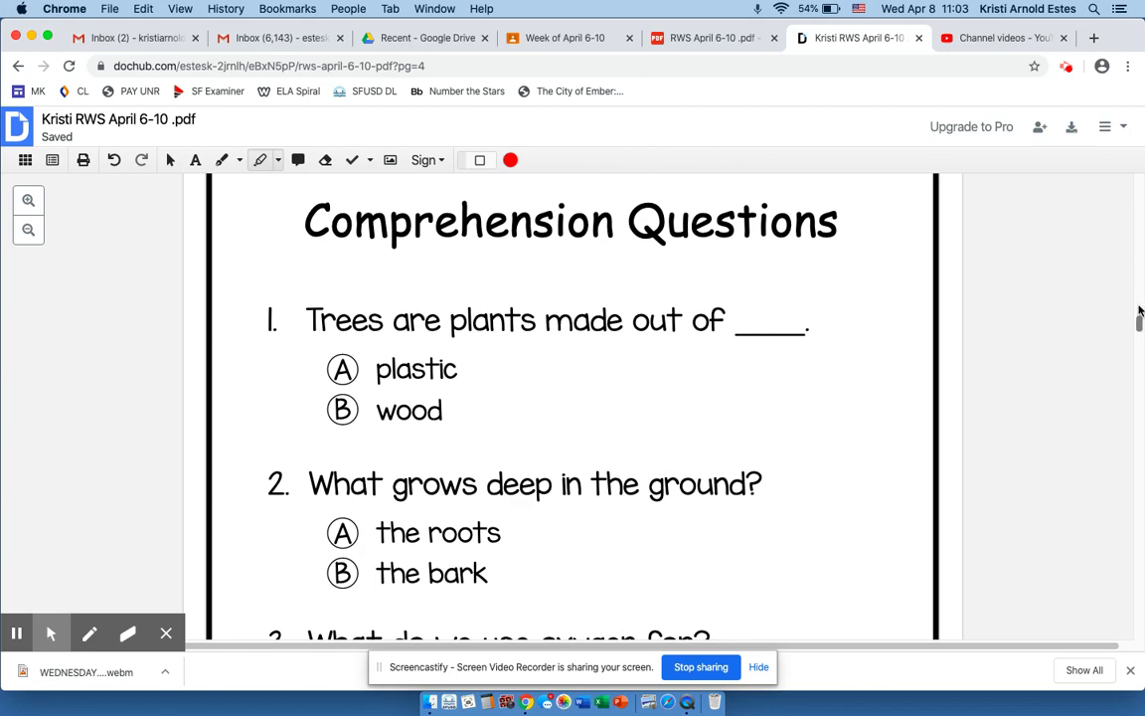
drag(1138, 325, 1141, 492)
drag(1141, 519, 1141, 181)
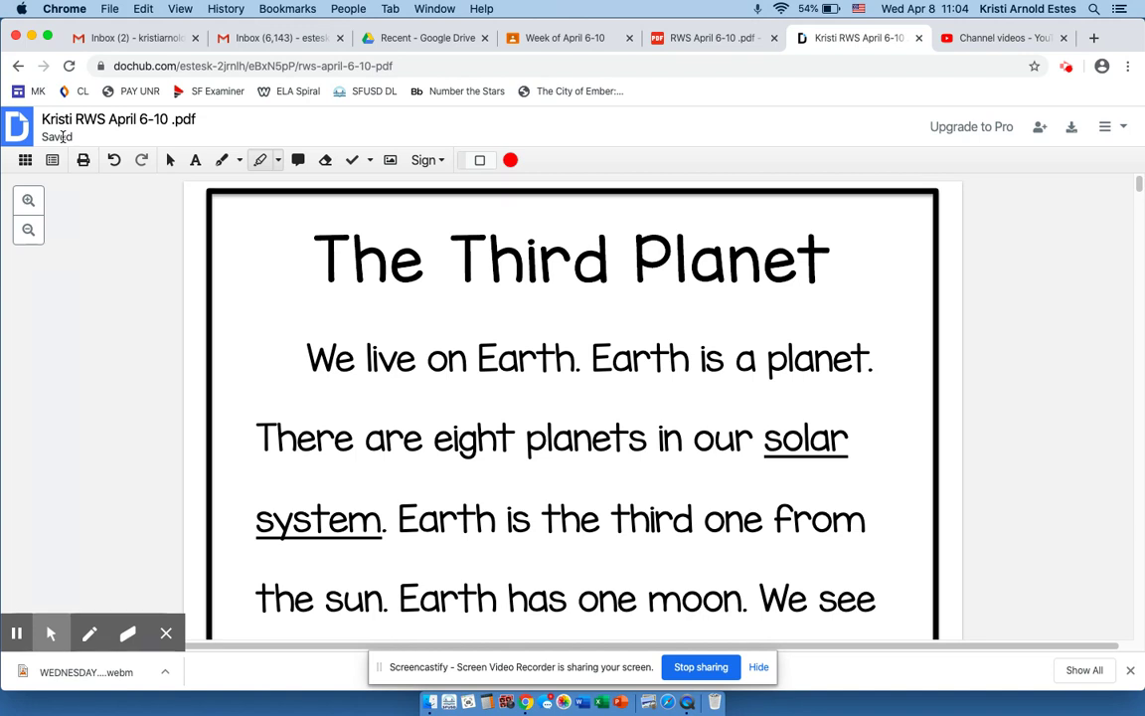
click(194, 160)
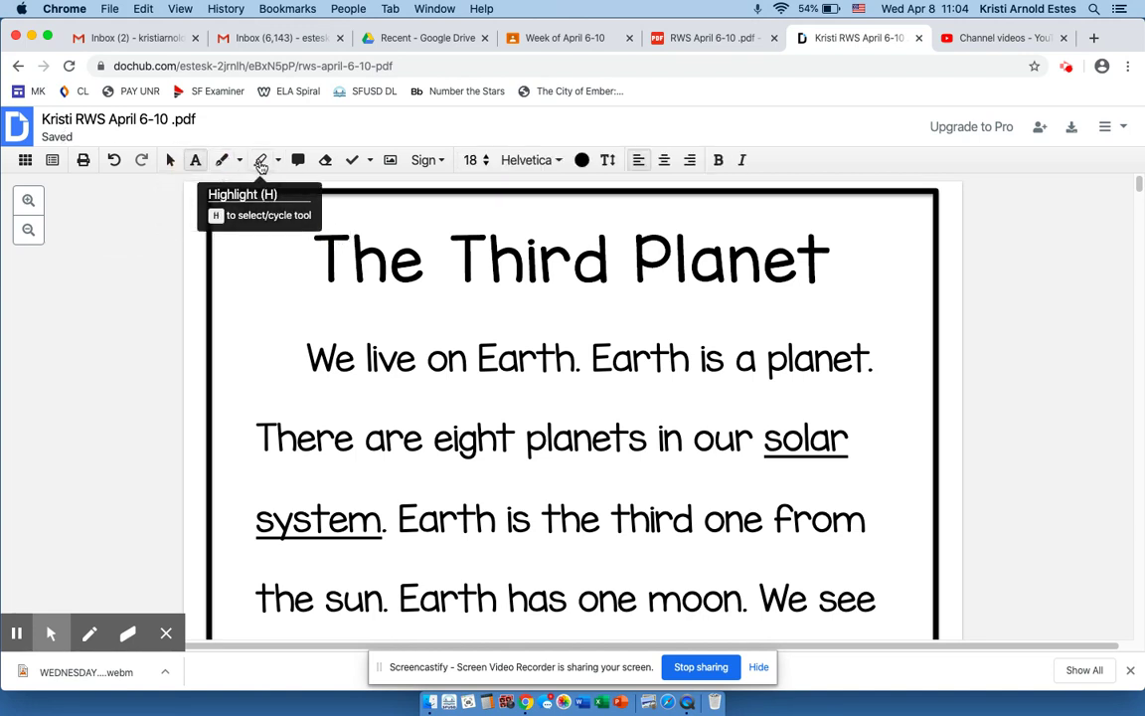
click(260, 160)
drag(310, 230, 352, 290)
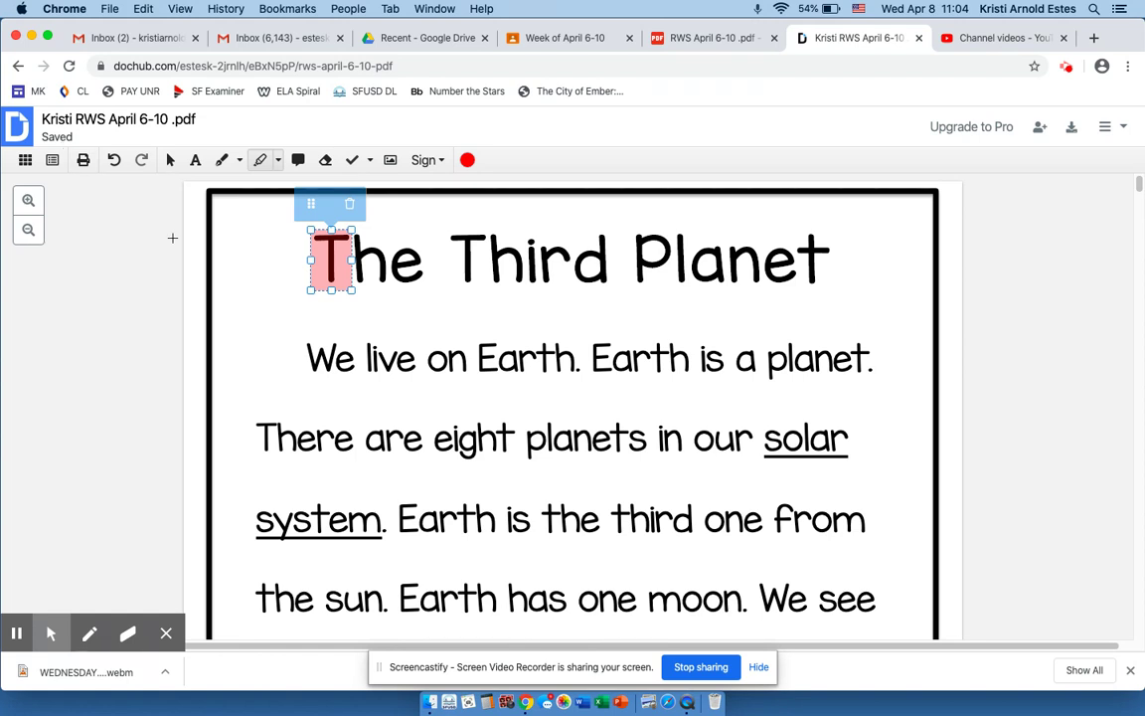
click(113, 160)
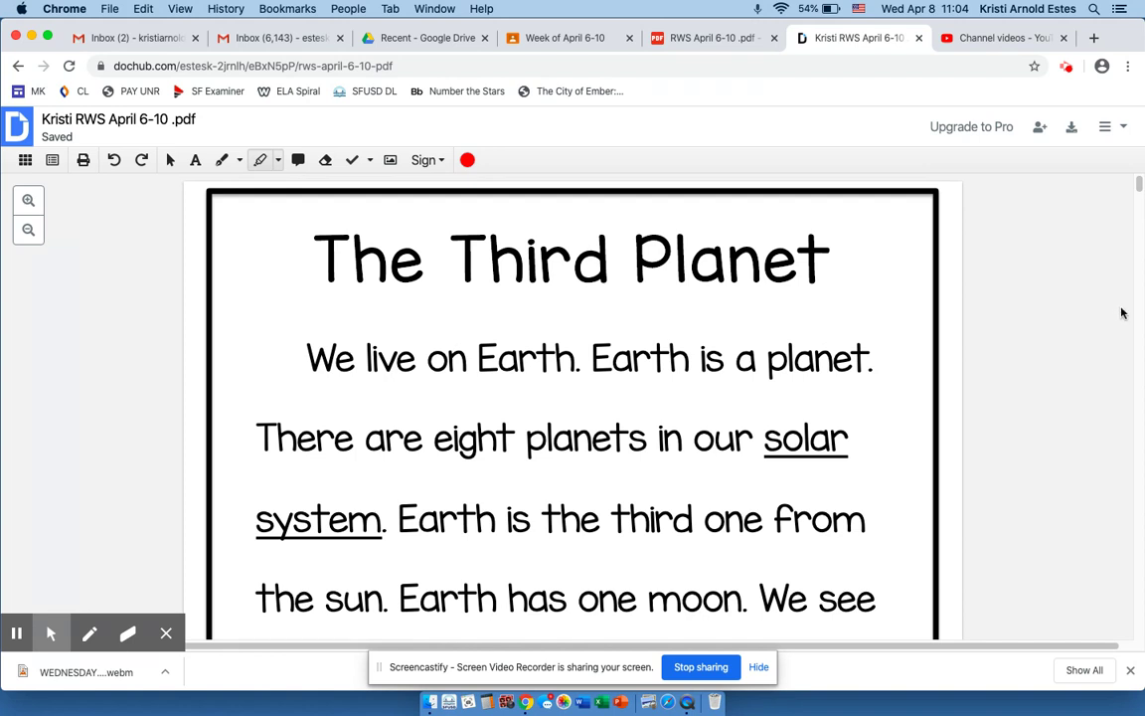
Step: Export the worksheet to Google Classroom by creating a share link and uploading
click(1071, 129)
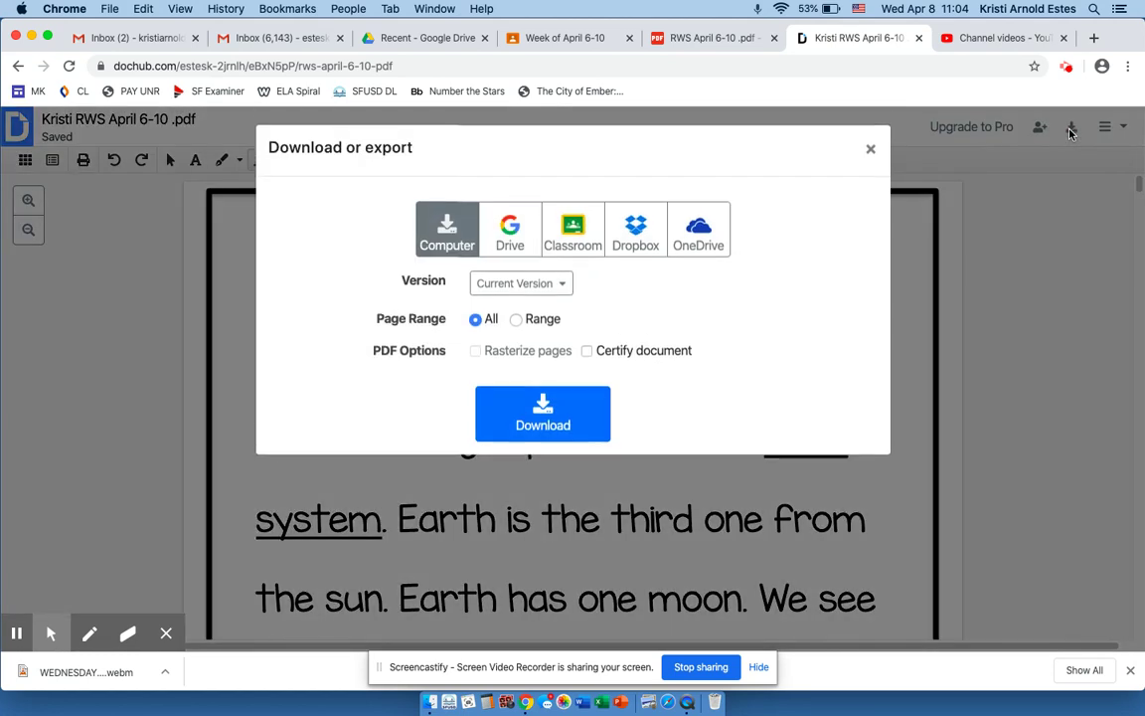
click(573, 241)
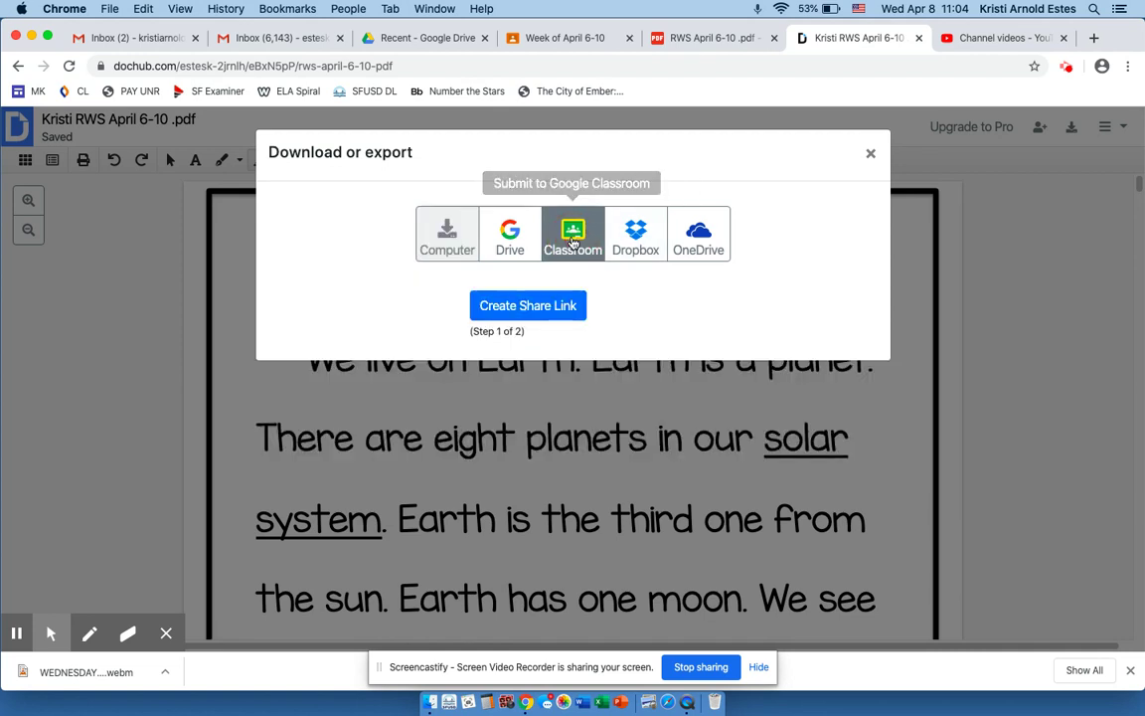
click(527, 307)
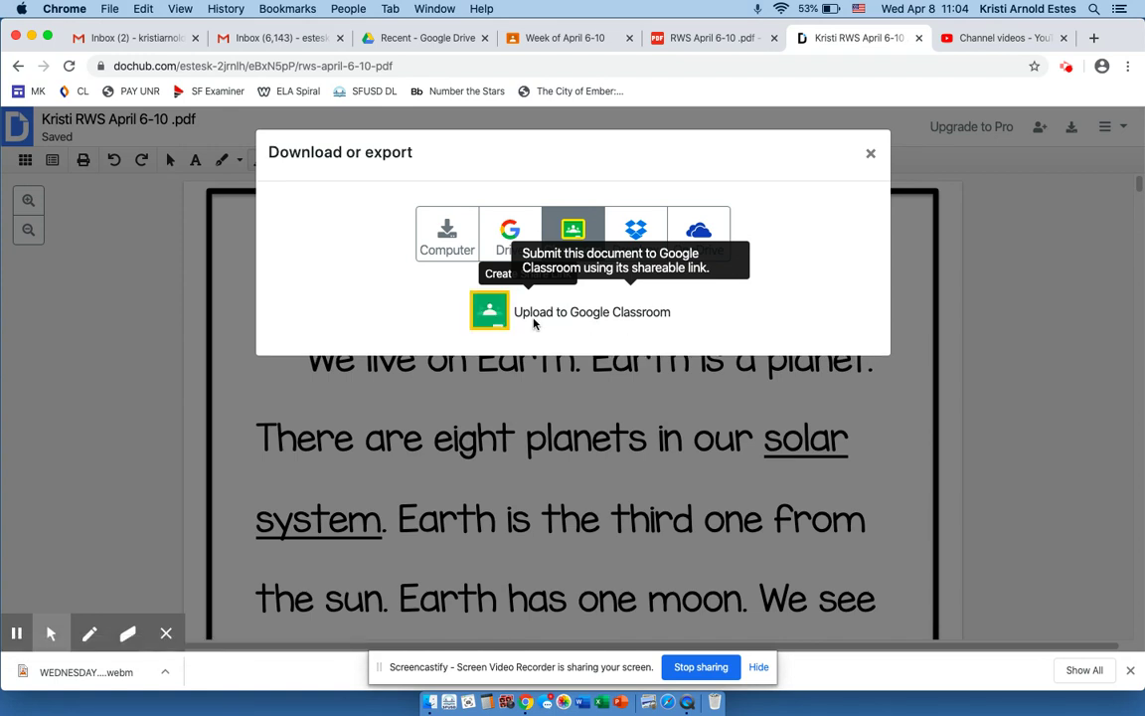
click(491, 313)
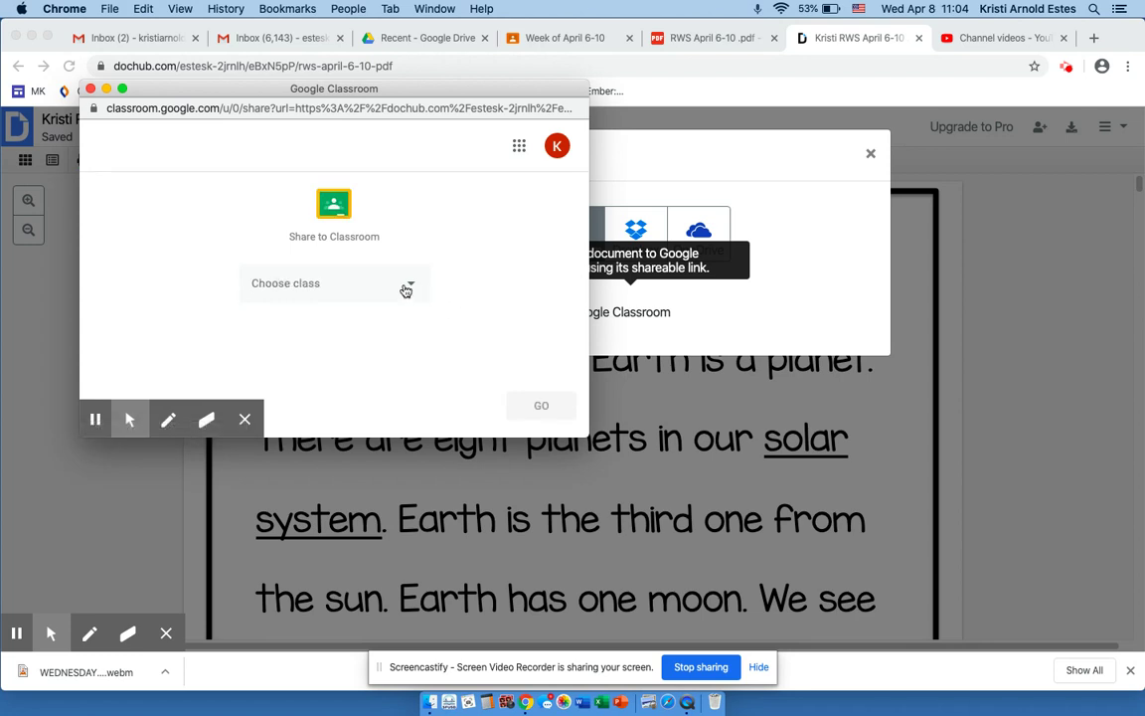
Step: Select the 'Managing your website' class, which is refused for having no upcoming assignments
click(407, 289)
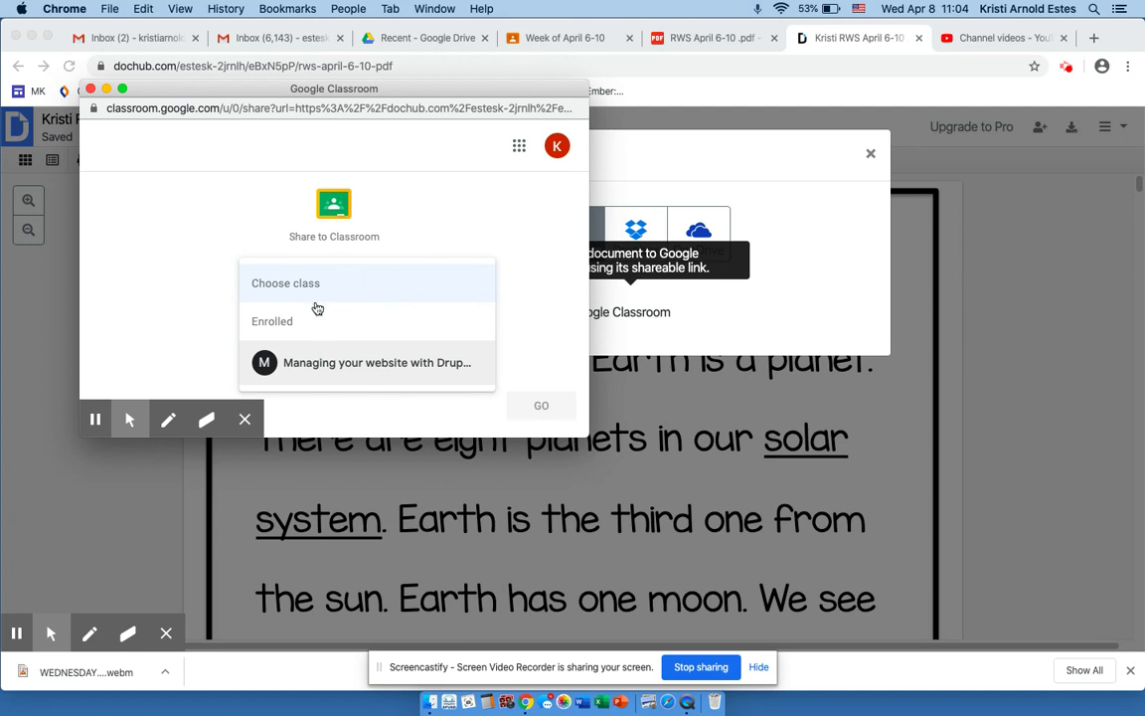
click(287, 320)
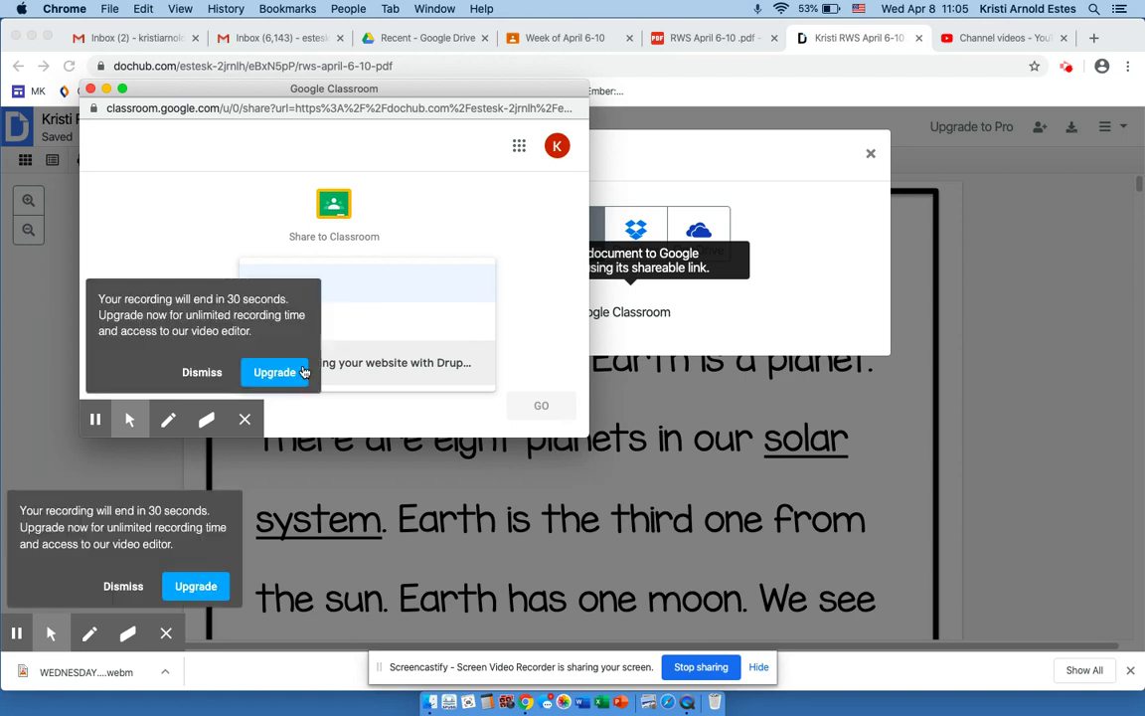
click(209, 372)
click(323, 281)
click(343, 363)
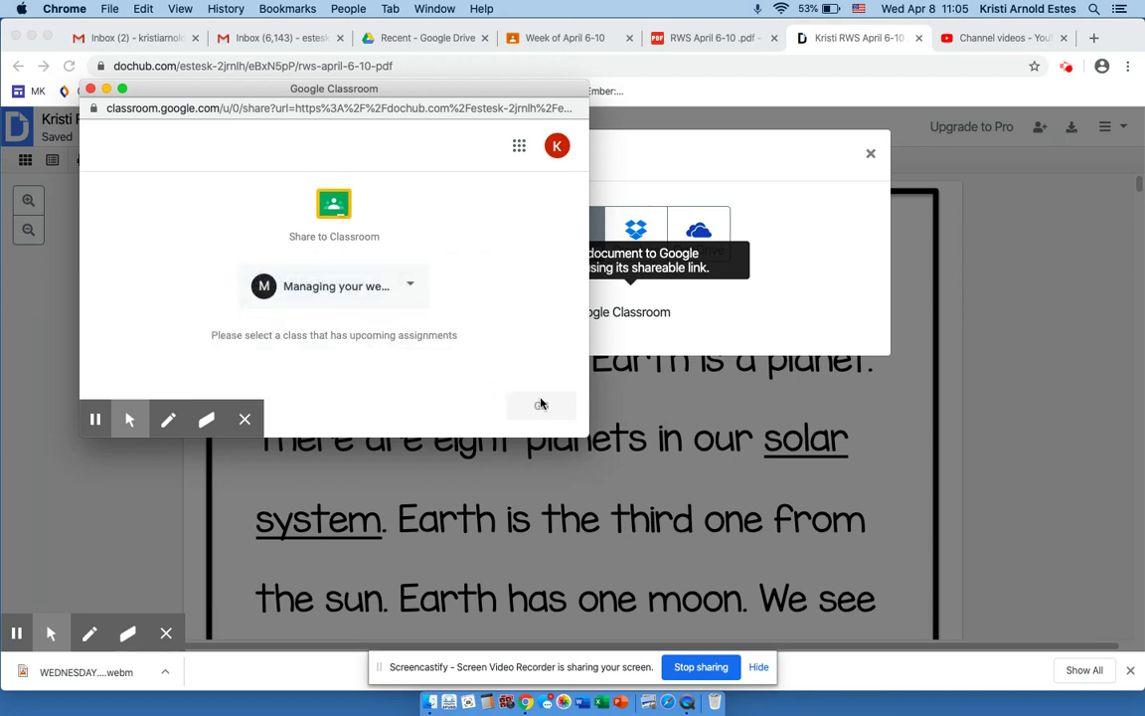
click(371, 264)
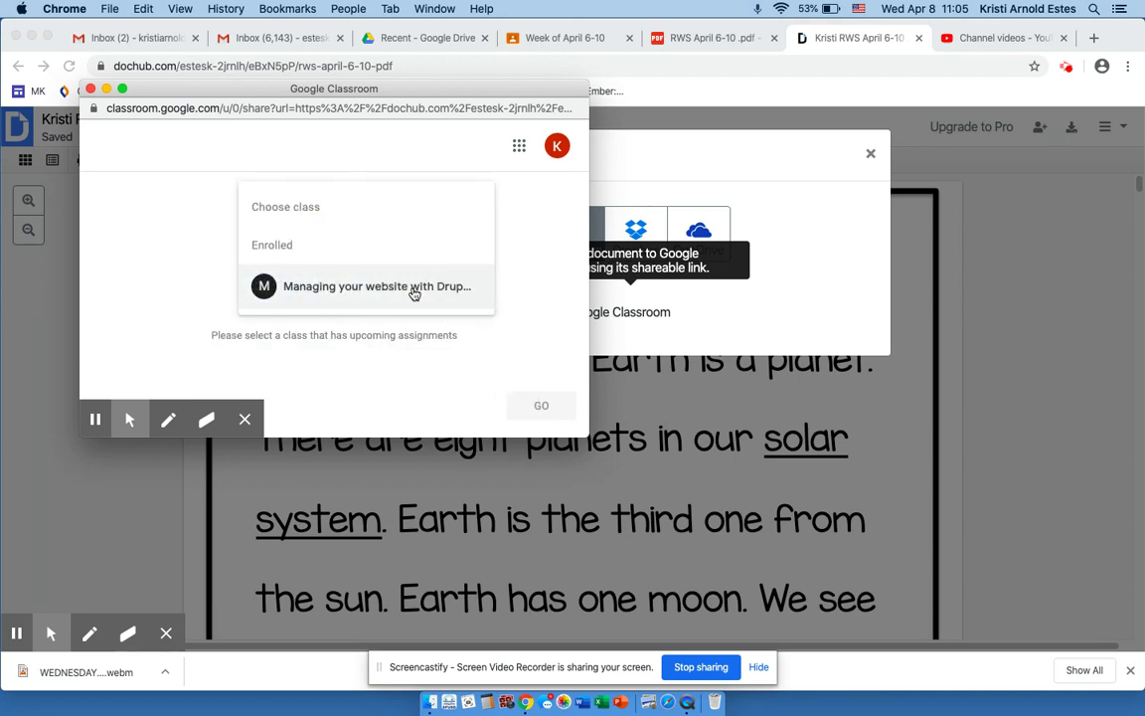